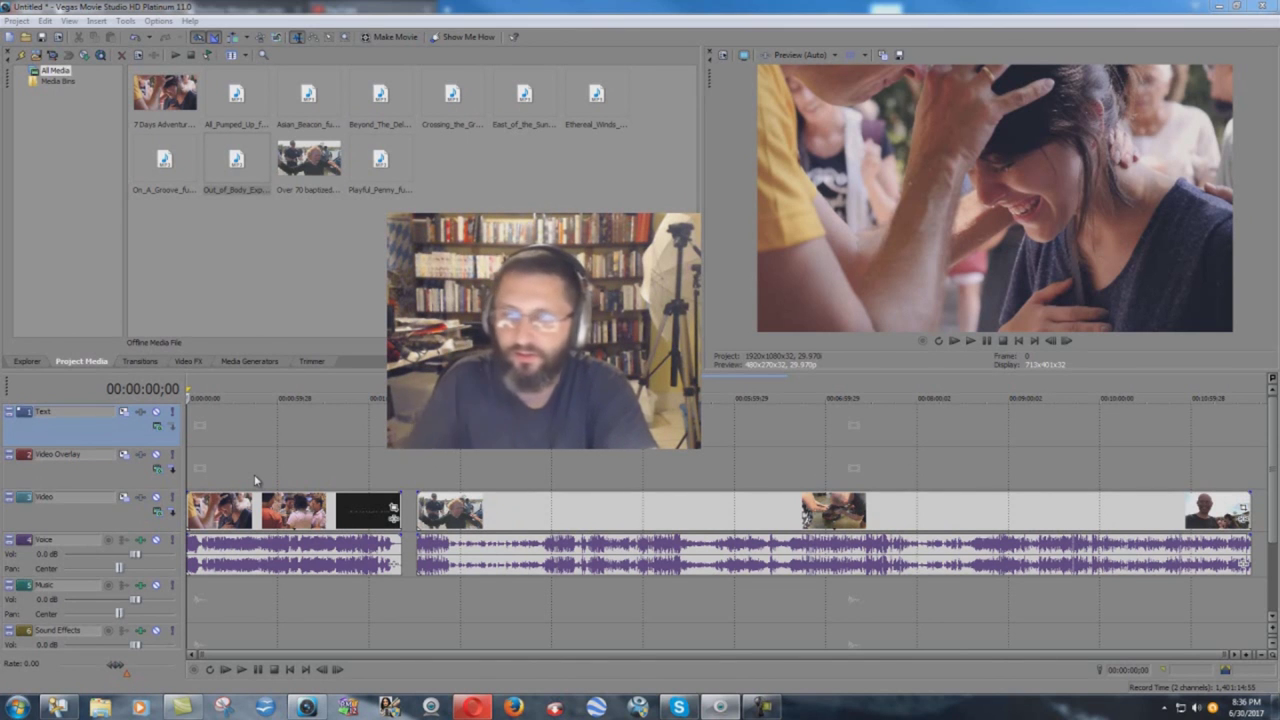
- Play the opening of the first clip and its closing section from 00:01:52;14
click(248, 674)
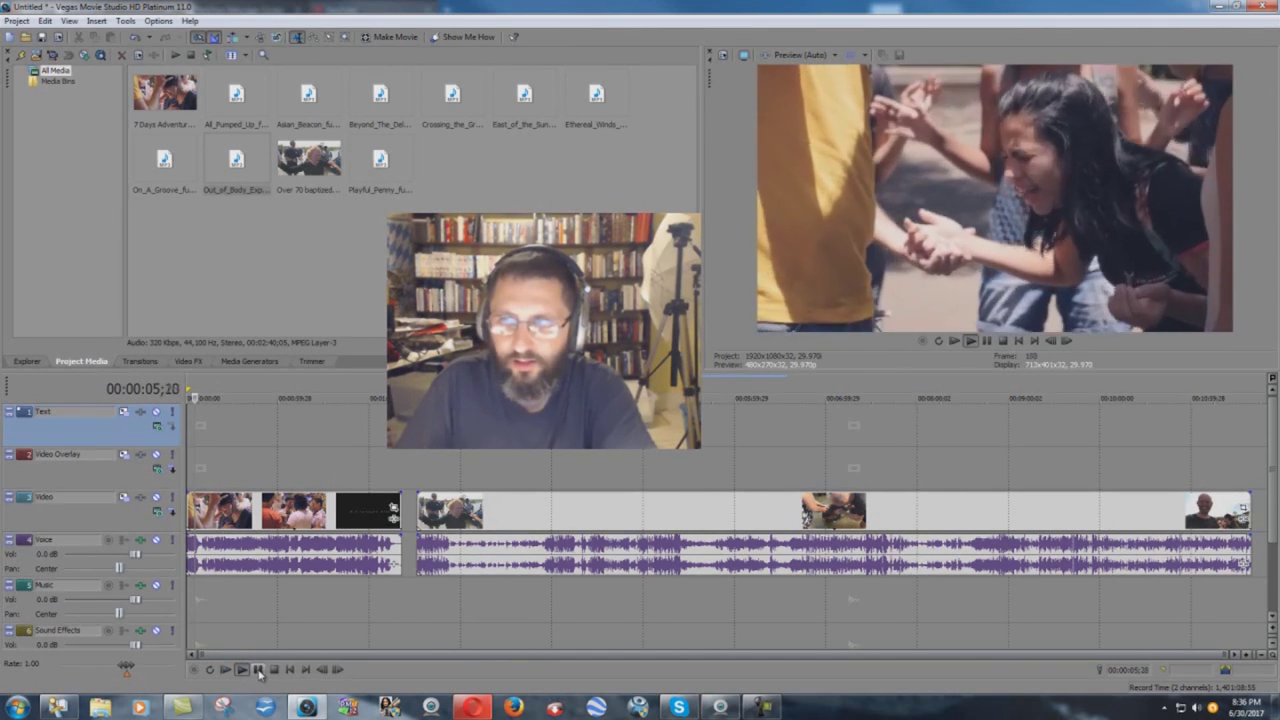
click(259, 670)
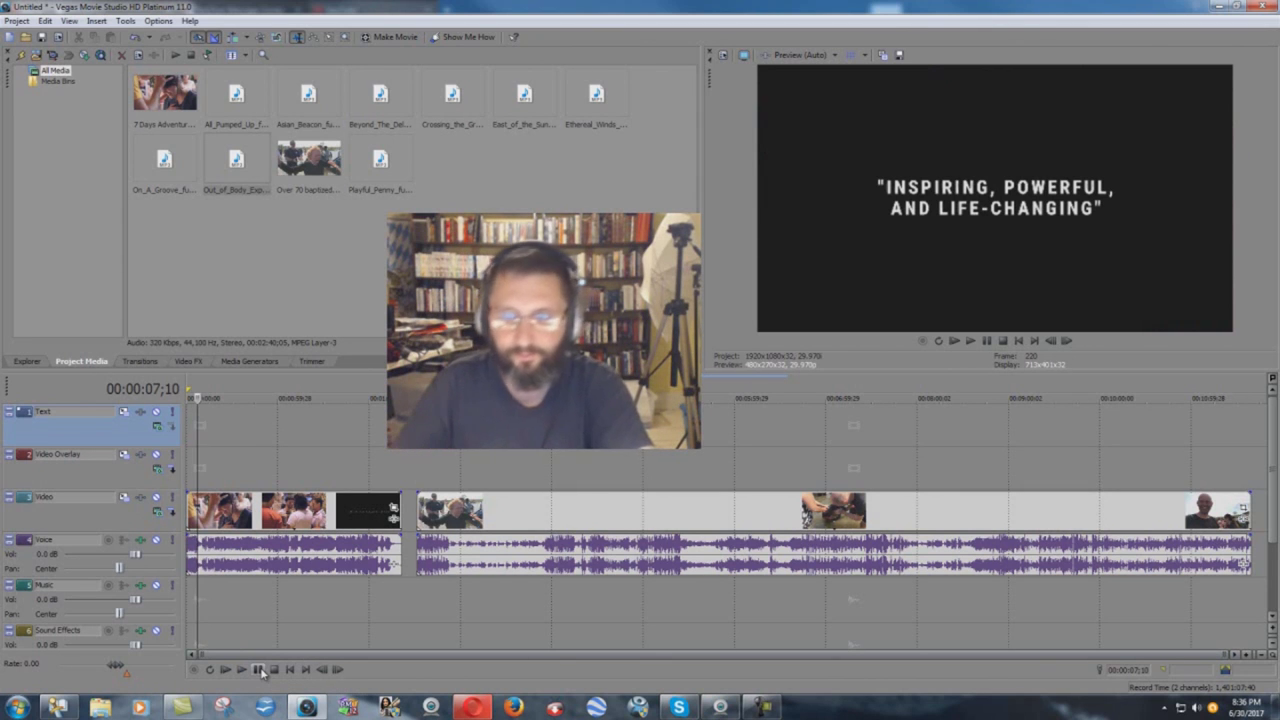
click(377, 484)
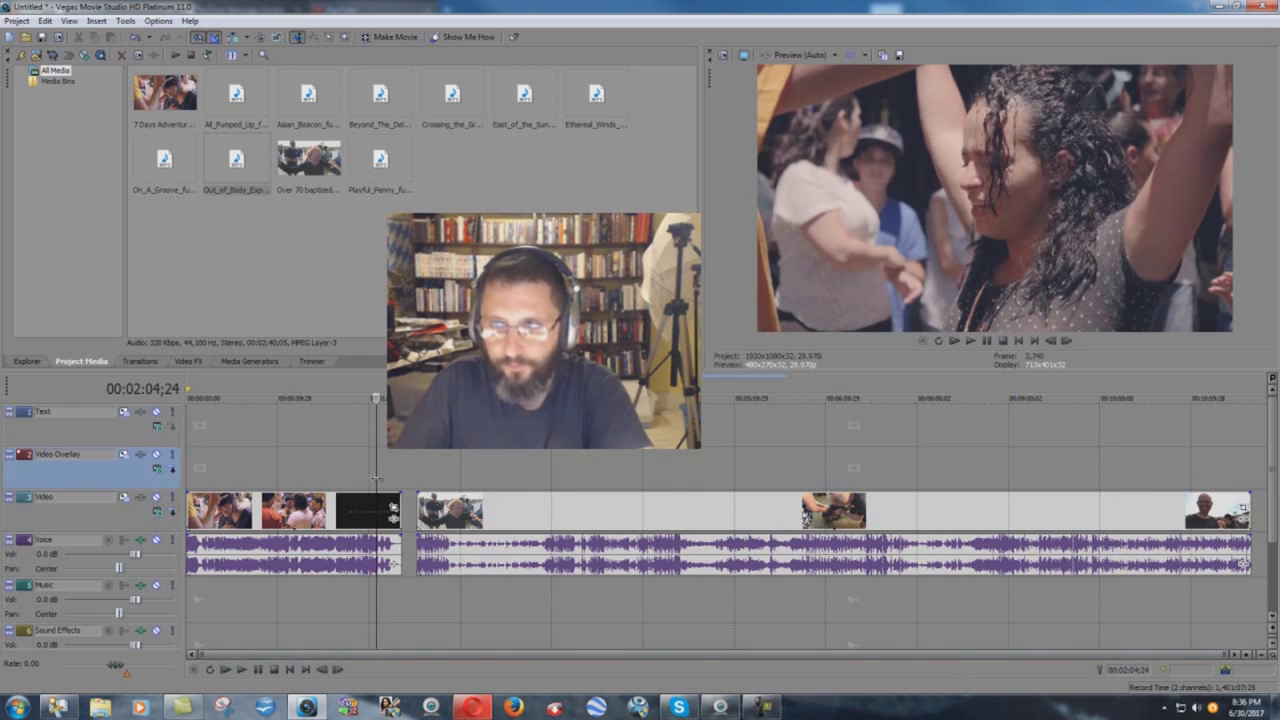
click(364, 480)
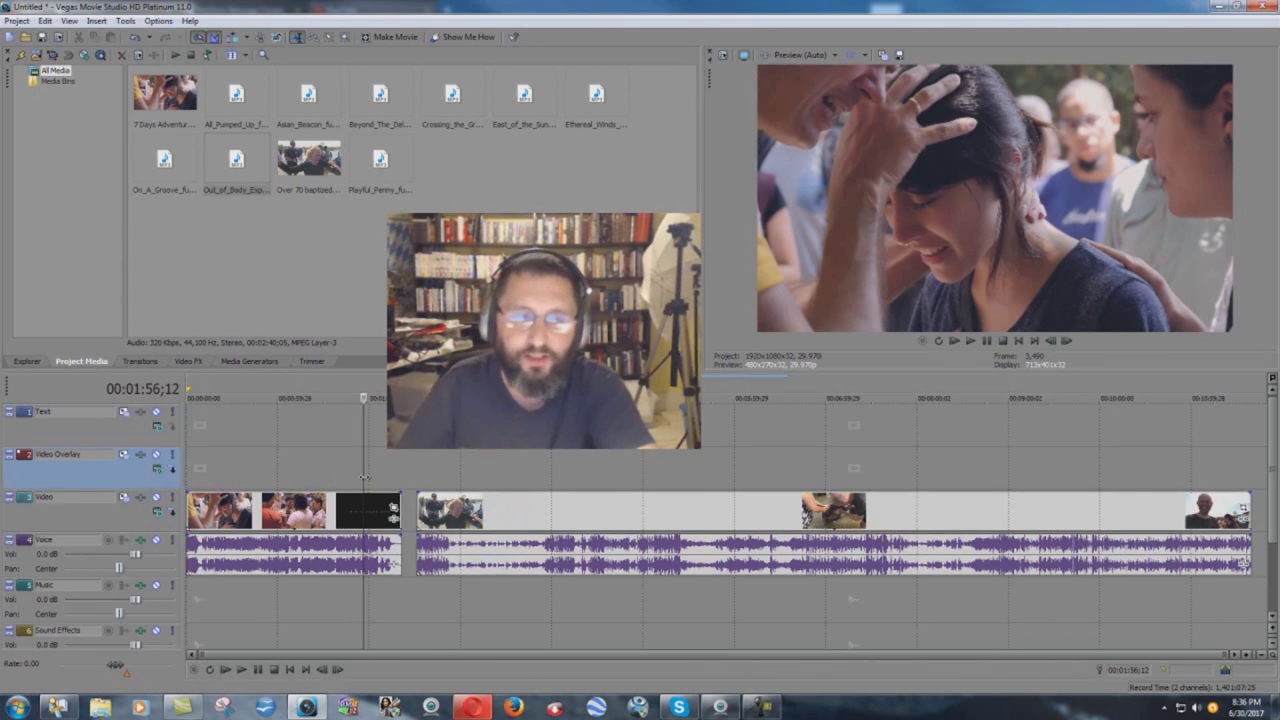
click(357, 471)
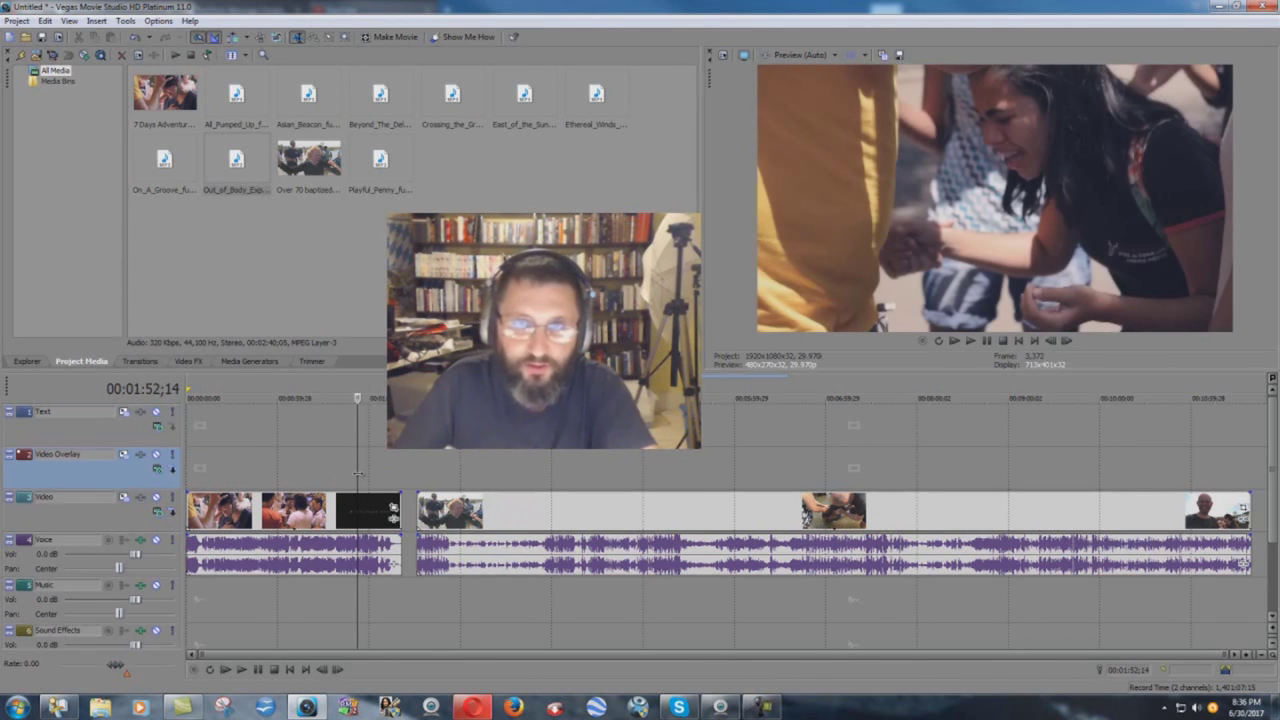
click(241, 670)
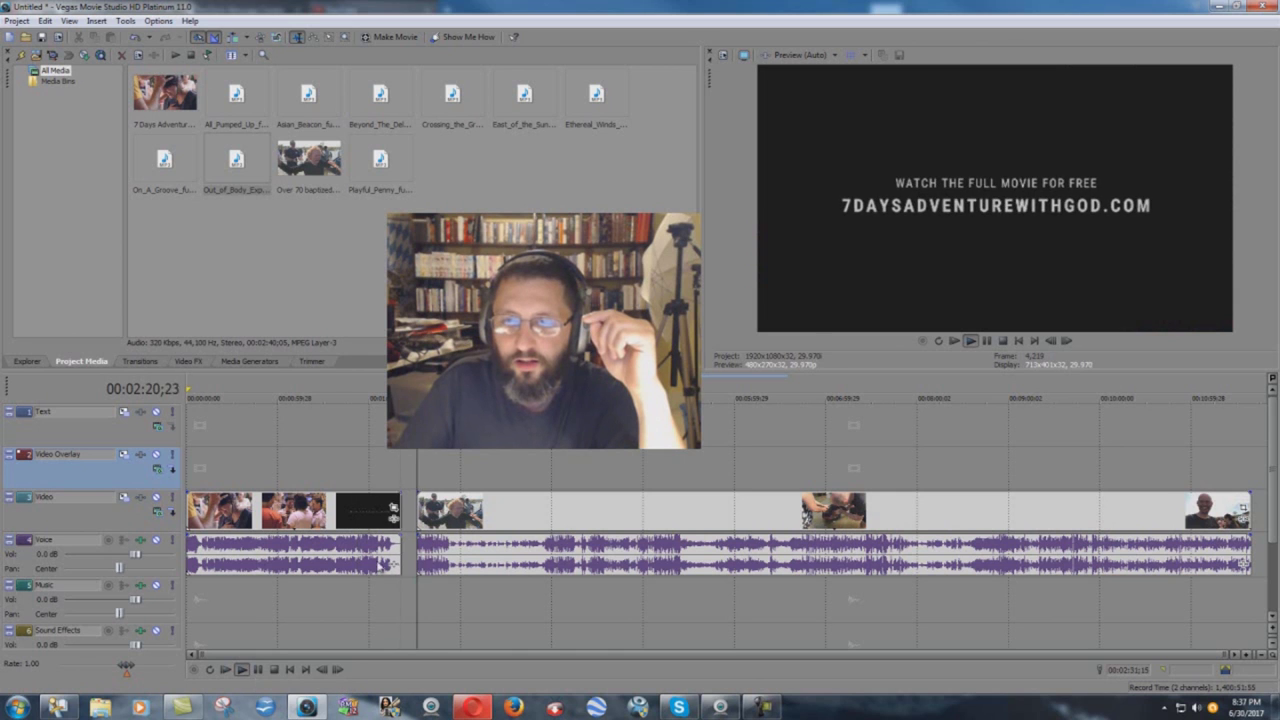
click(275, 670)
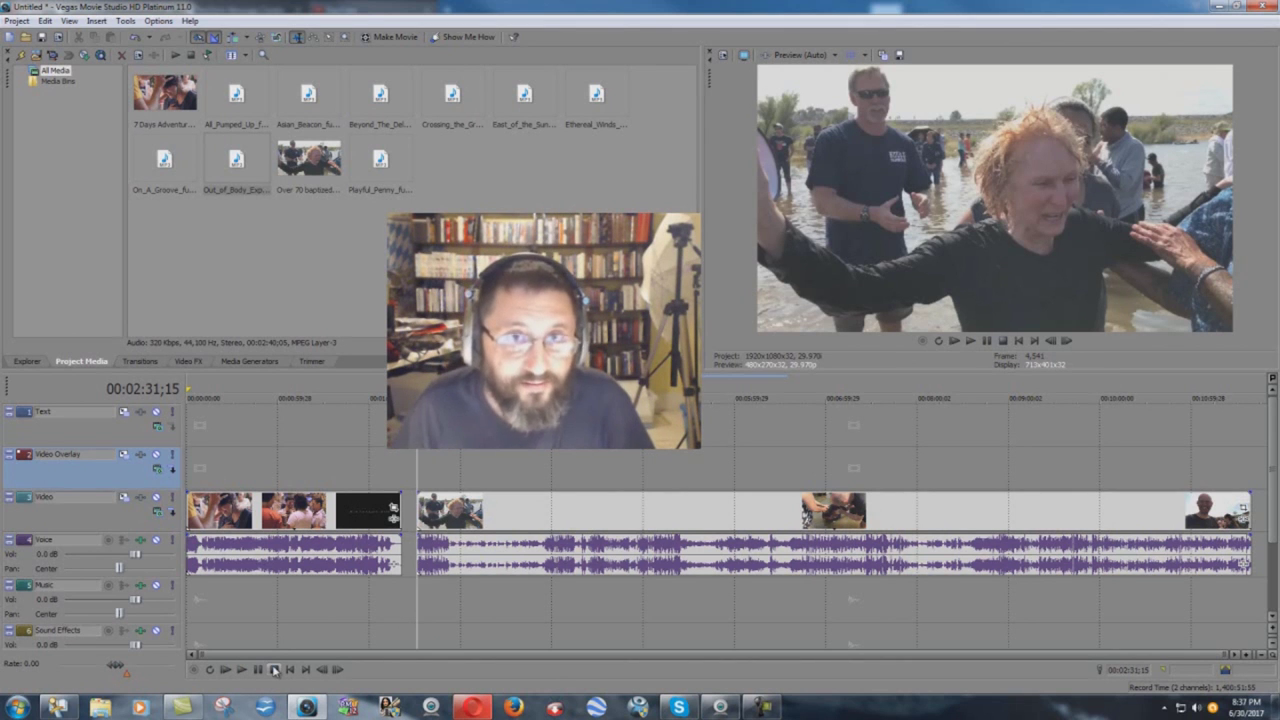
- Mute the Voice track and play the first clip from its beginning without its sound
click(370, 470)
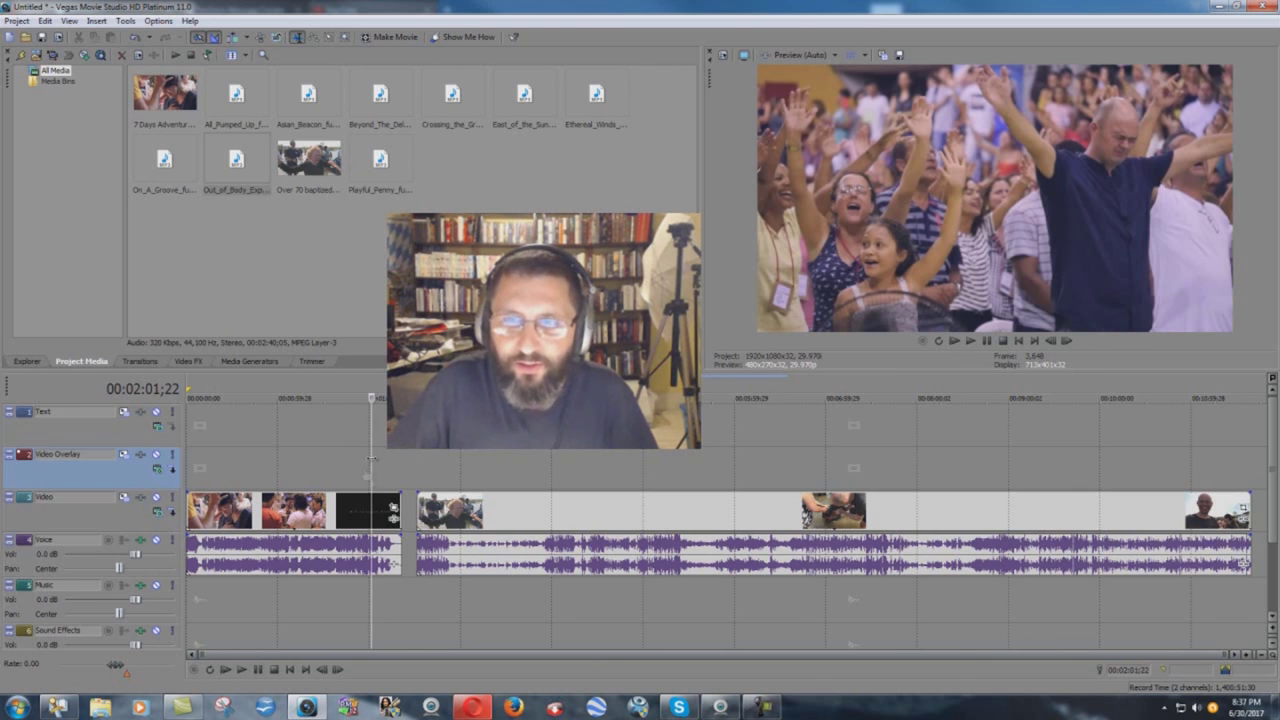
click(156, 540)
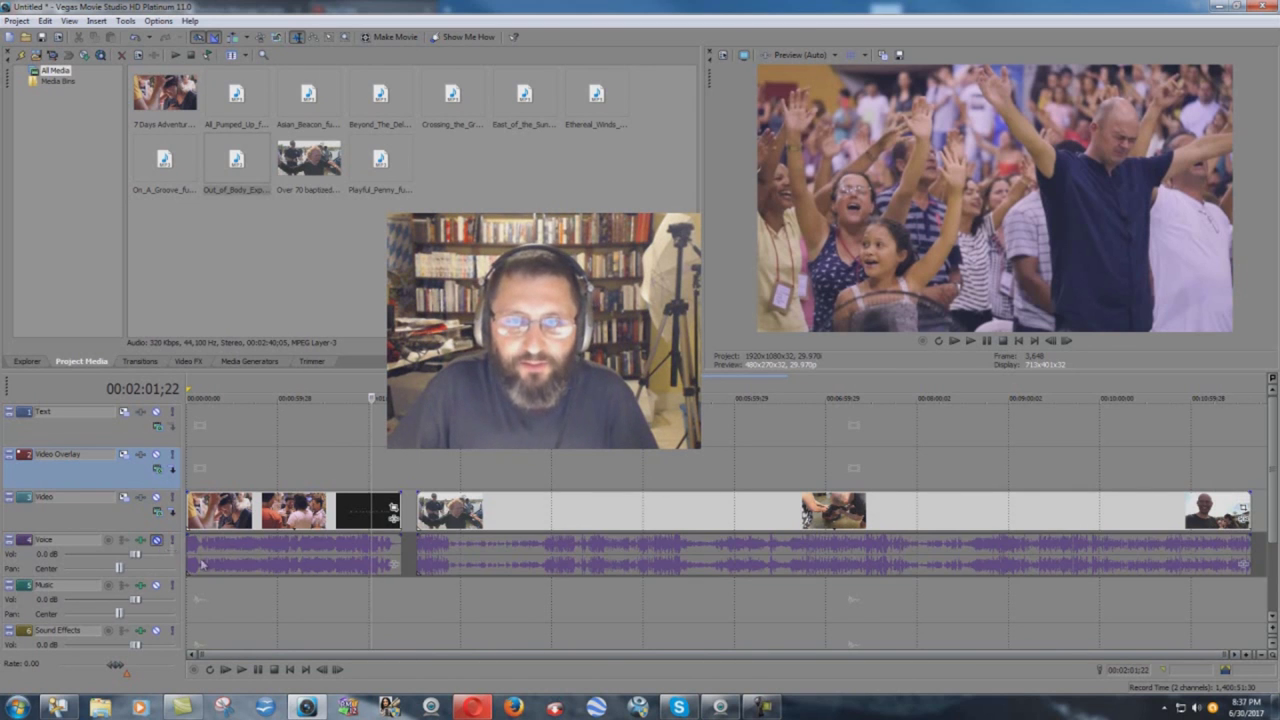
click(225, 669)
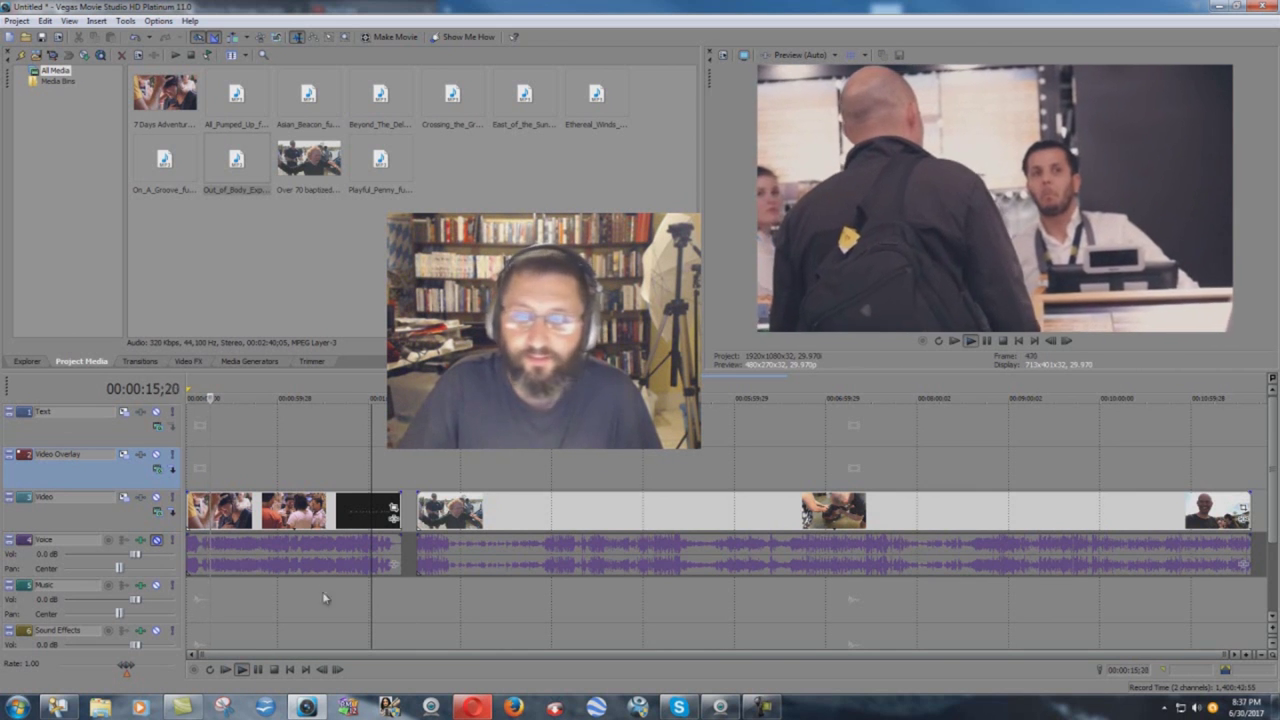
click(273, 669)
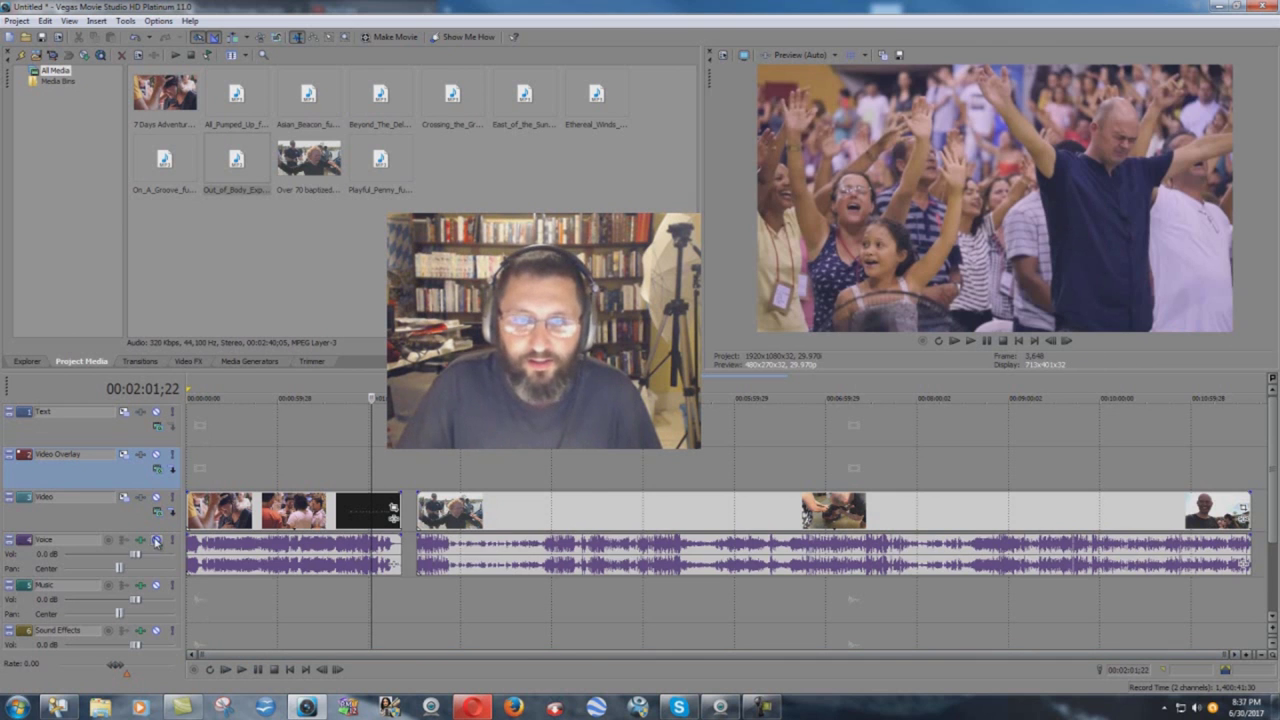
- Play the second clip in short stretches from about 00:03:51;17 to 00:05:04;22, listening to its original sound
click(539, 487)
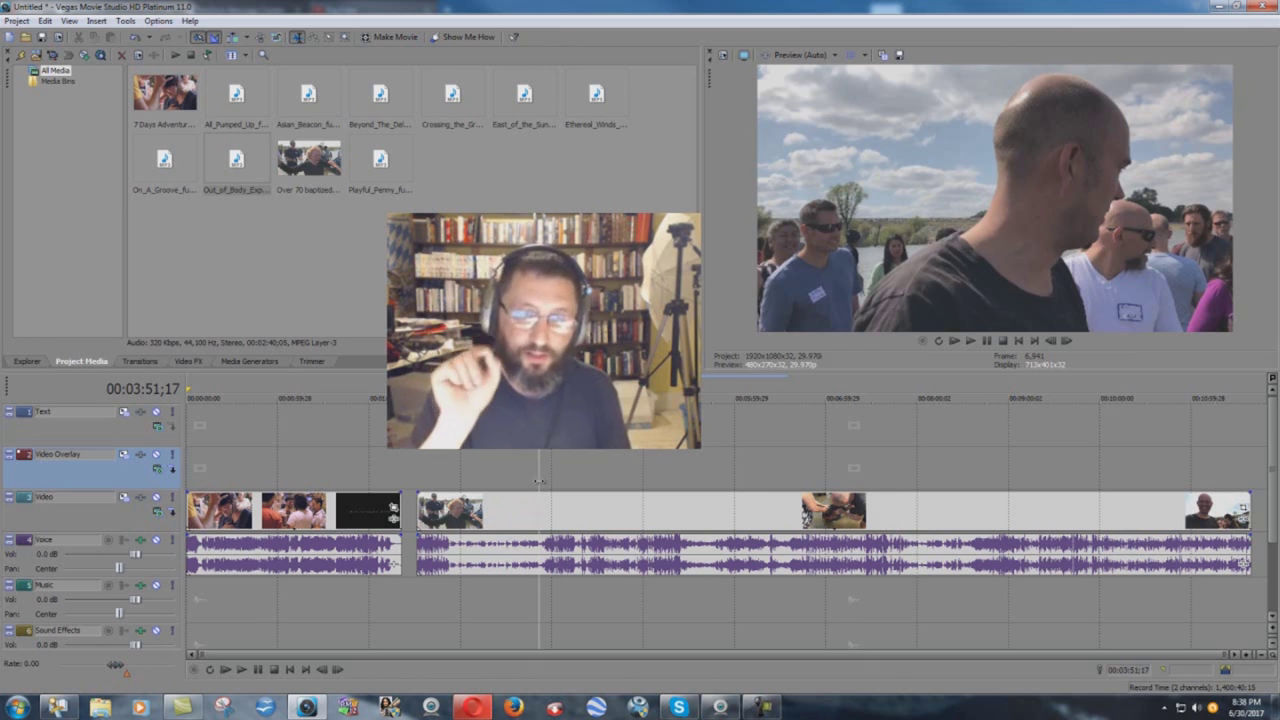
key(space)
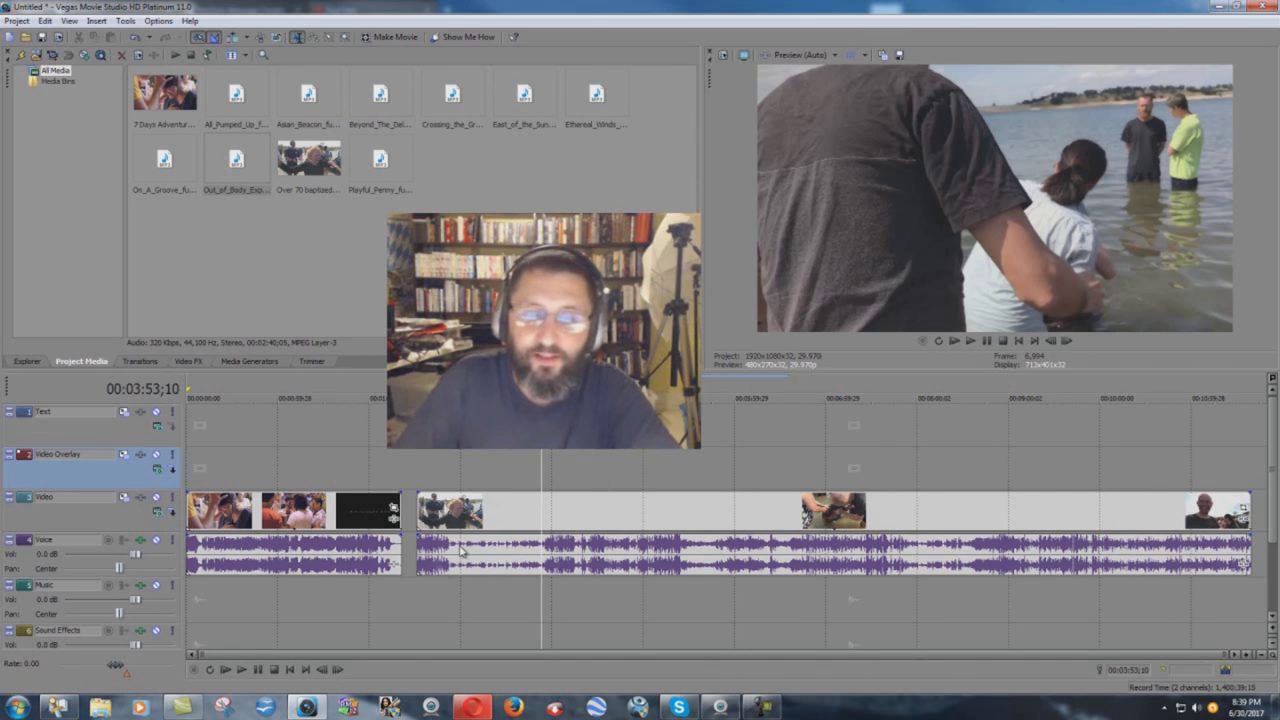
click(245, 671)
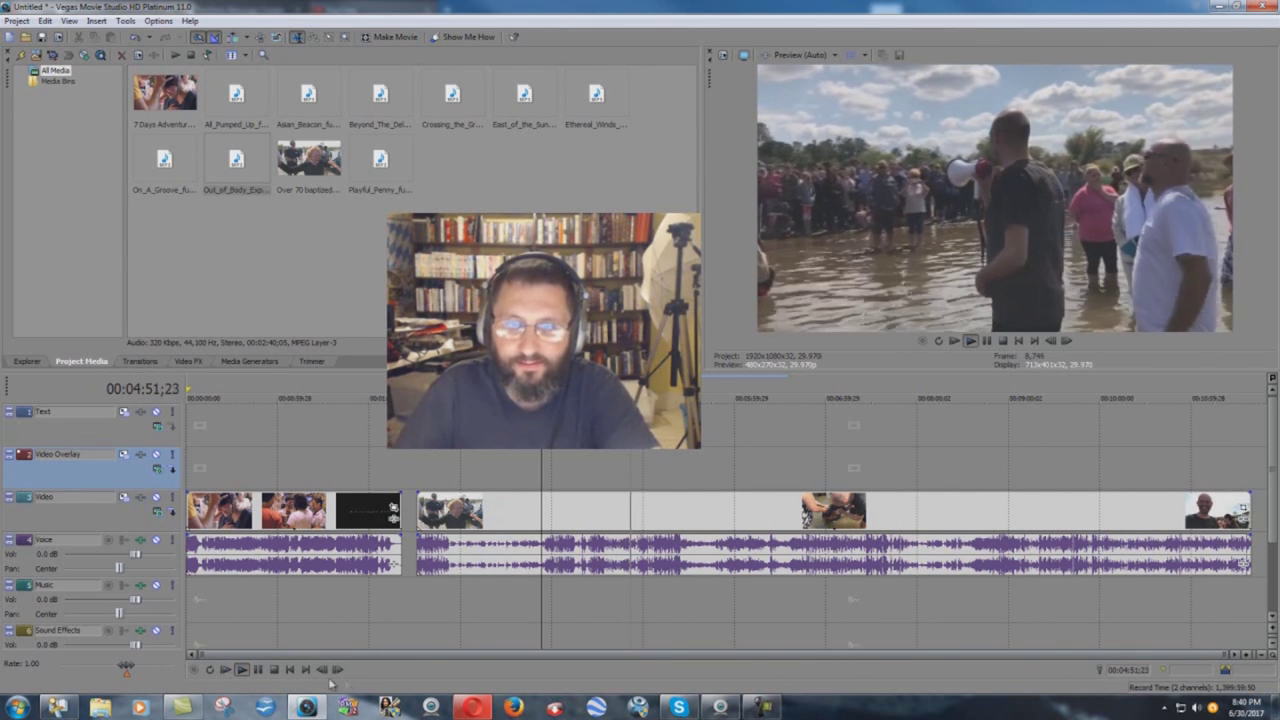
click(258, 670)
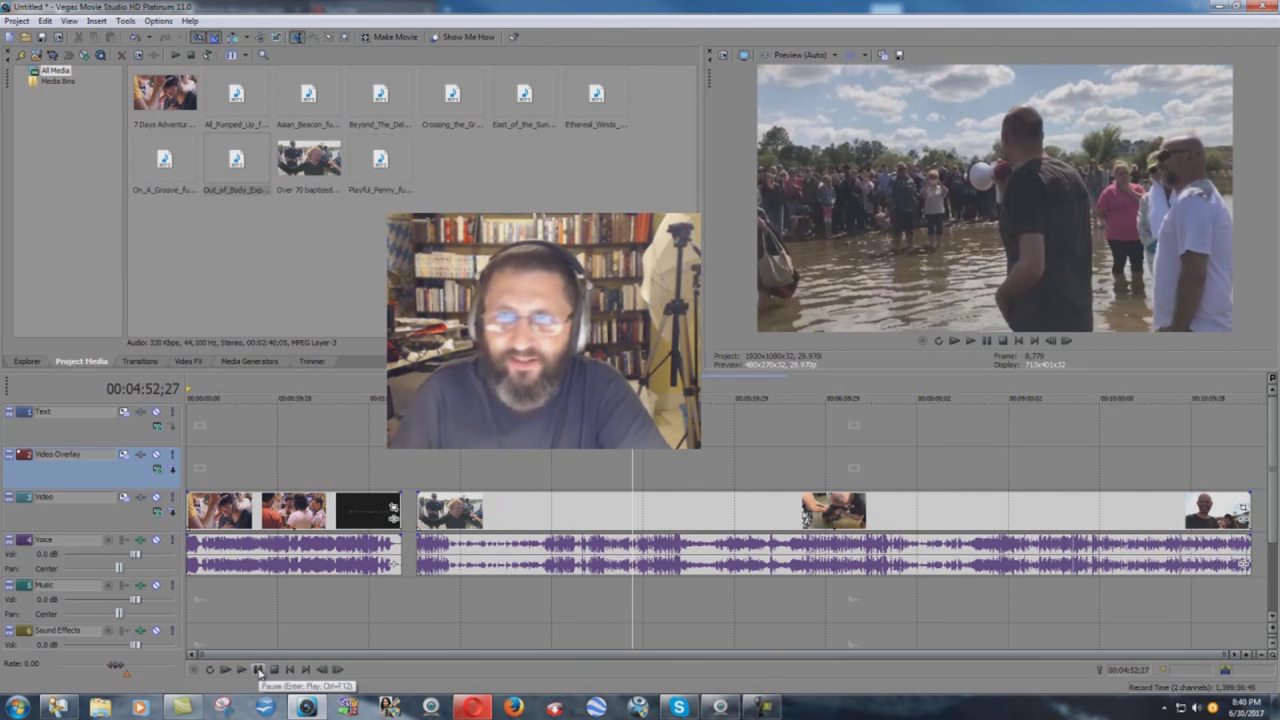
click(244, 670)
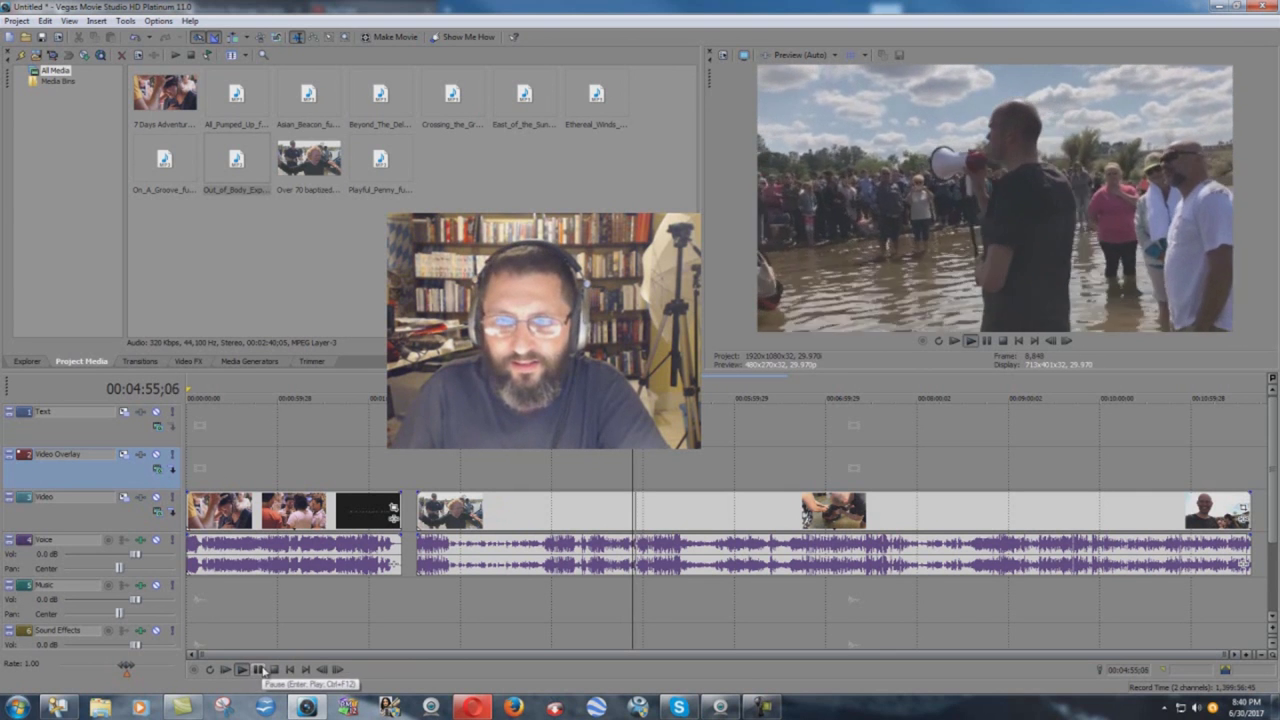
click(258, 670)
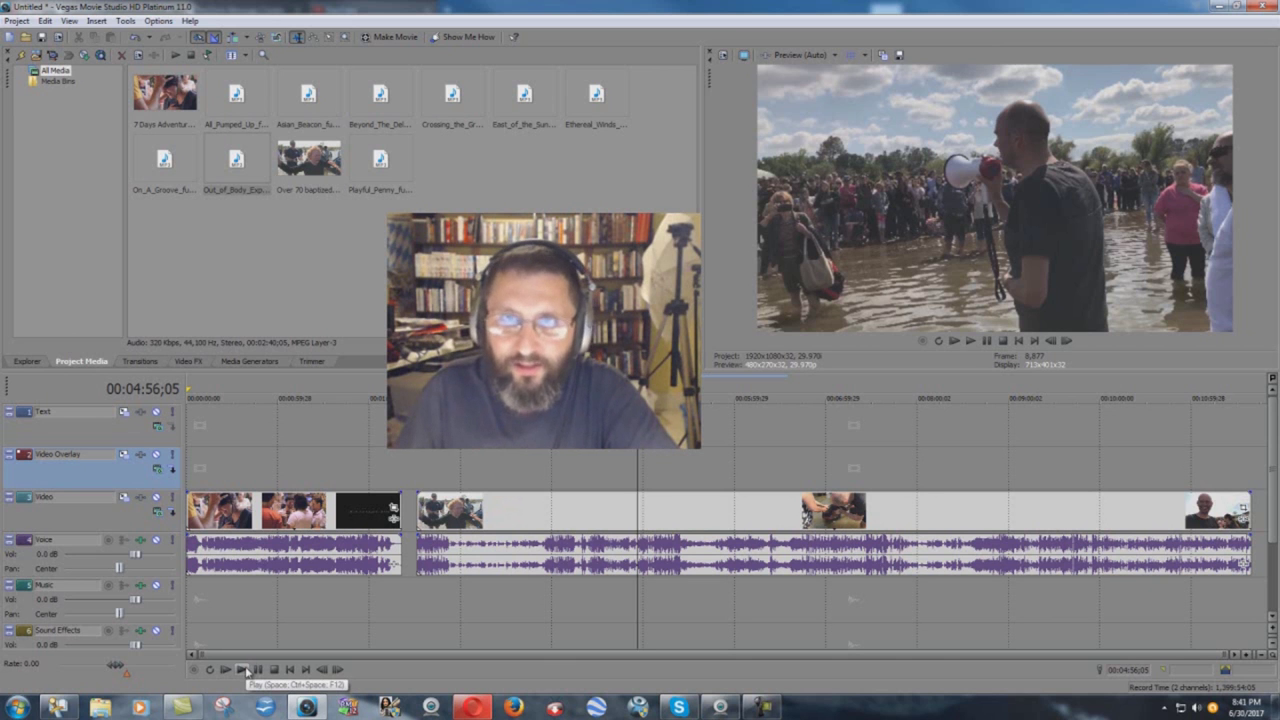
click(245, 670)
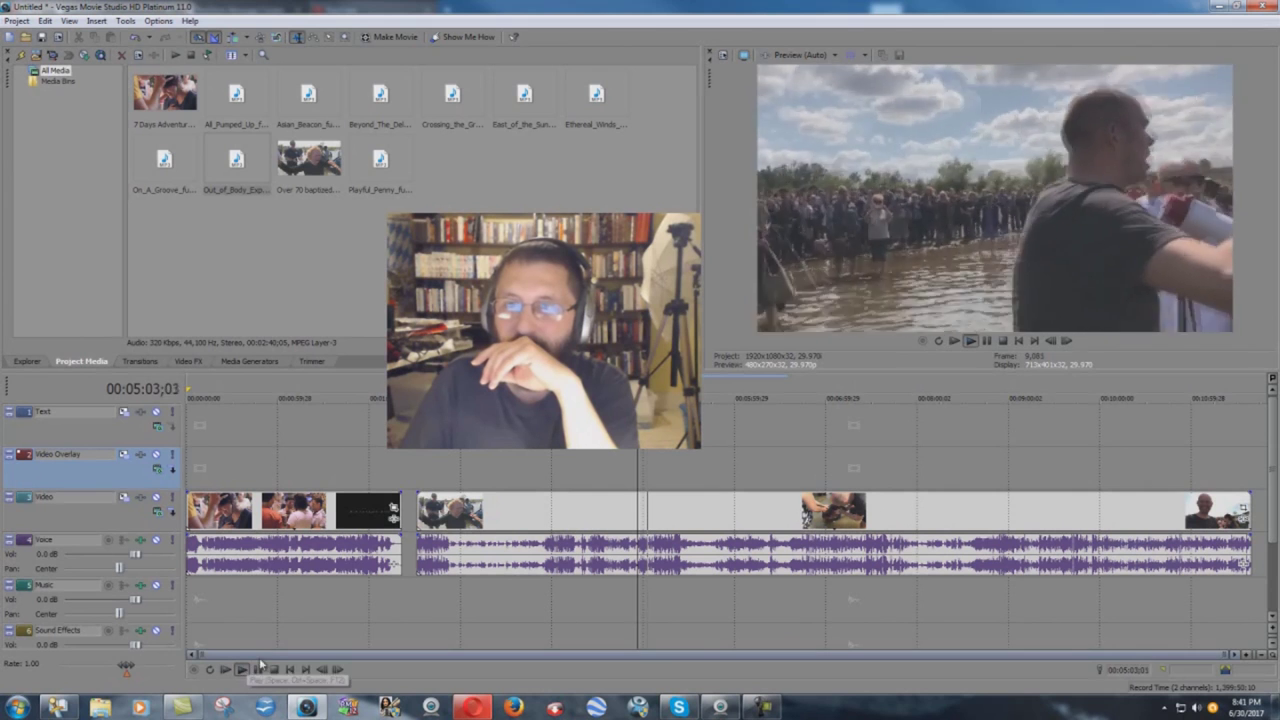
click(258, 669)
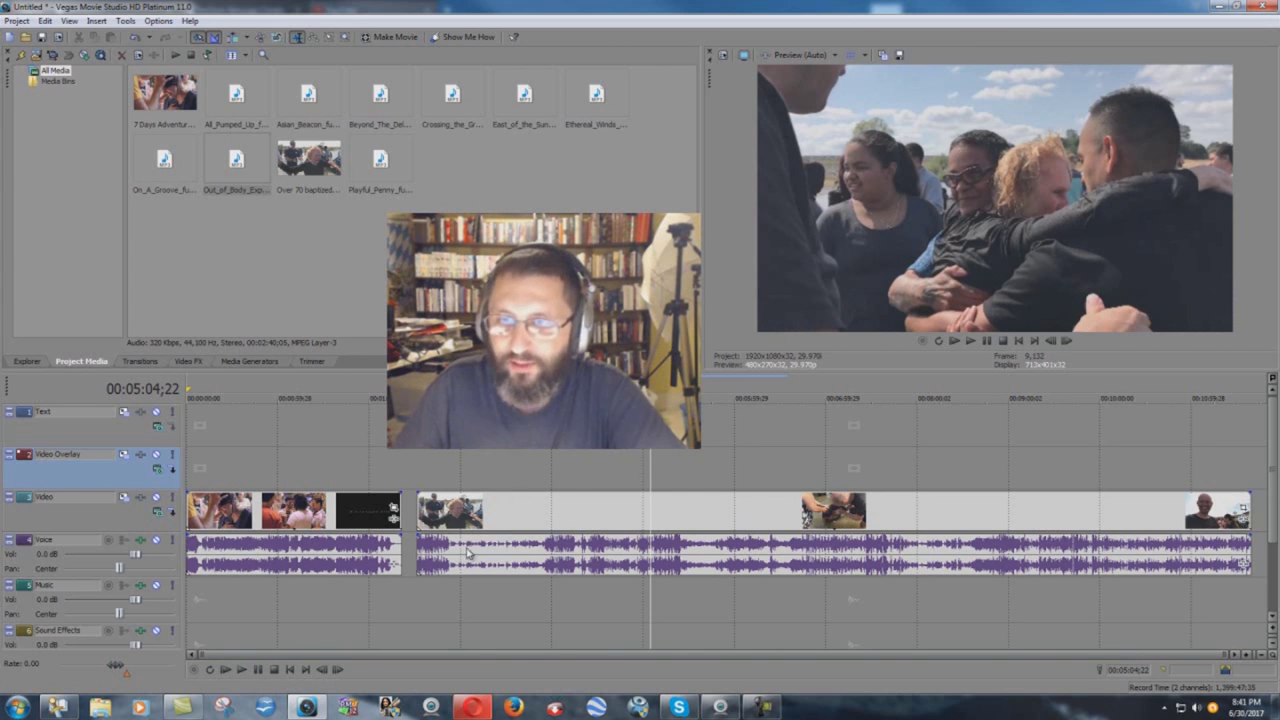
- Set the playback position to 00:03:53;23 and place the Asian_Beacon song on the Music track under the second clip
click(542, 471)
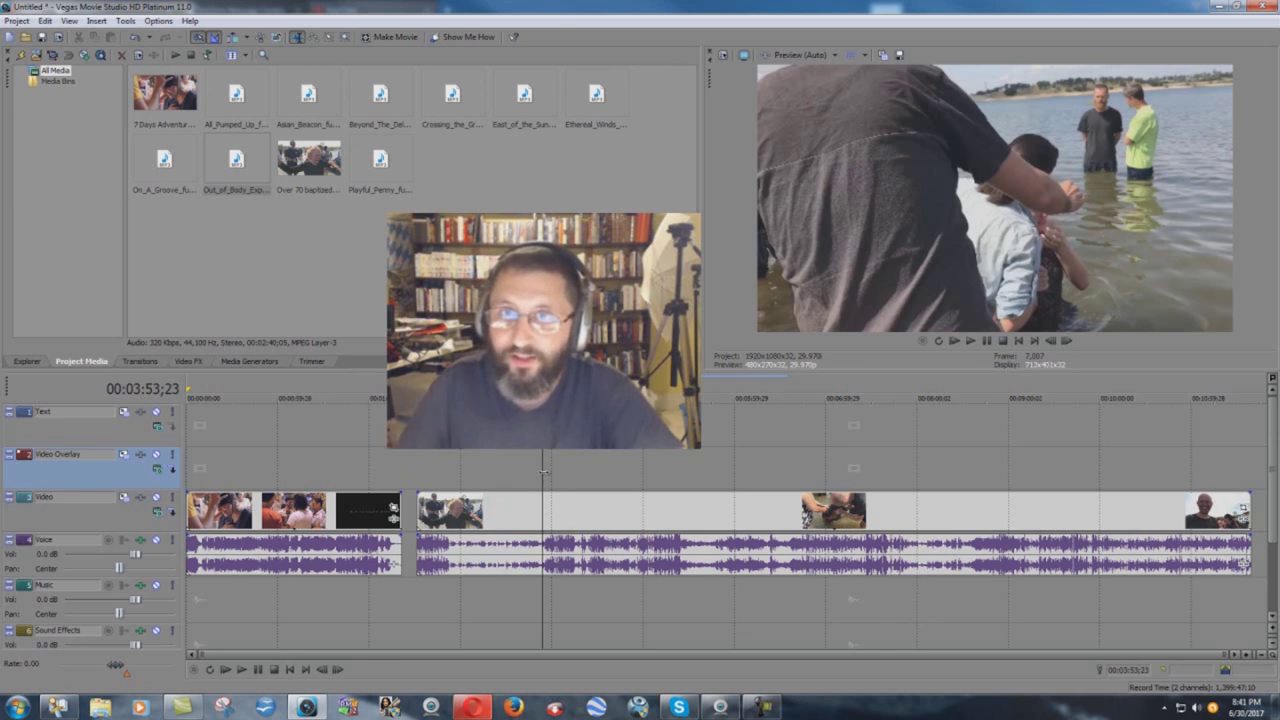
click(309, 105)
drag(309, 105, 587, 613)
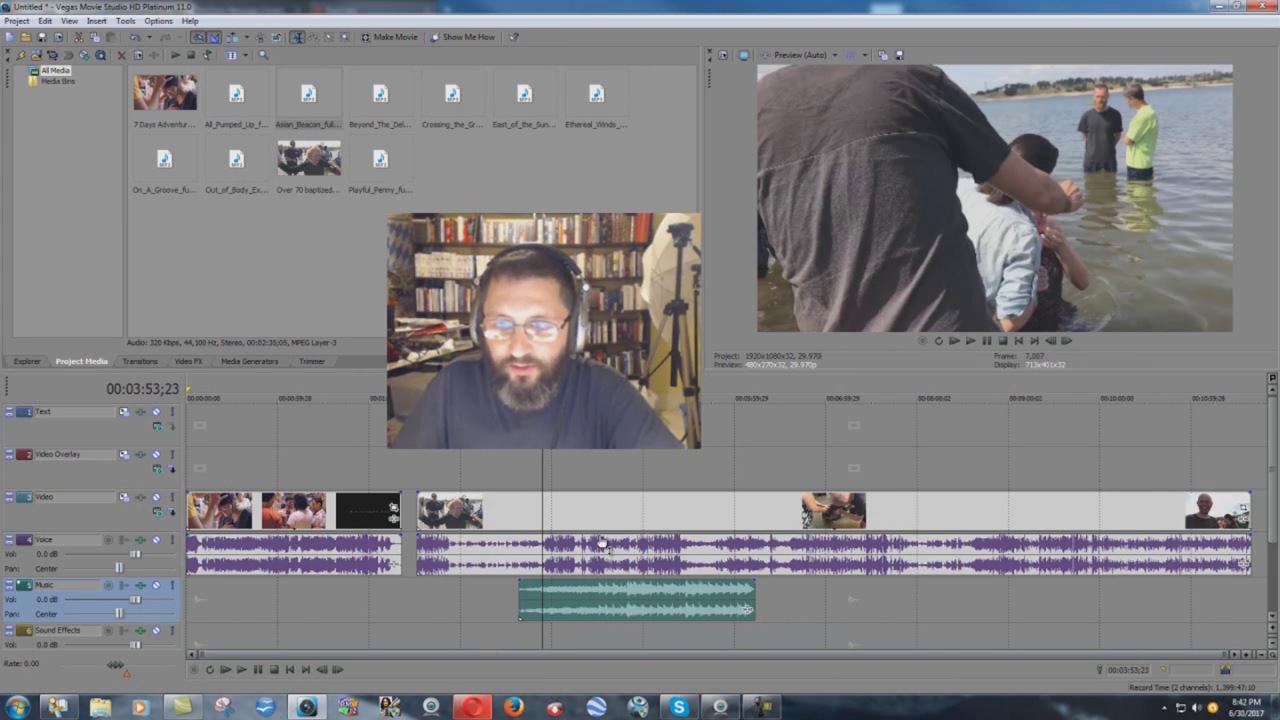
- Lower the second clip's voice gain in several stages while playing it against the music from 00:03:53;23
drag(601, 543, 601, 556)
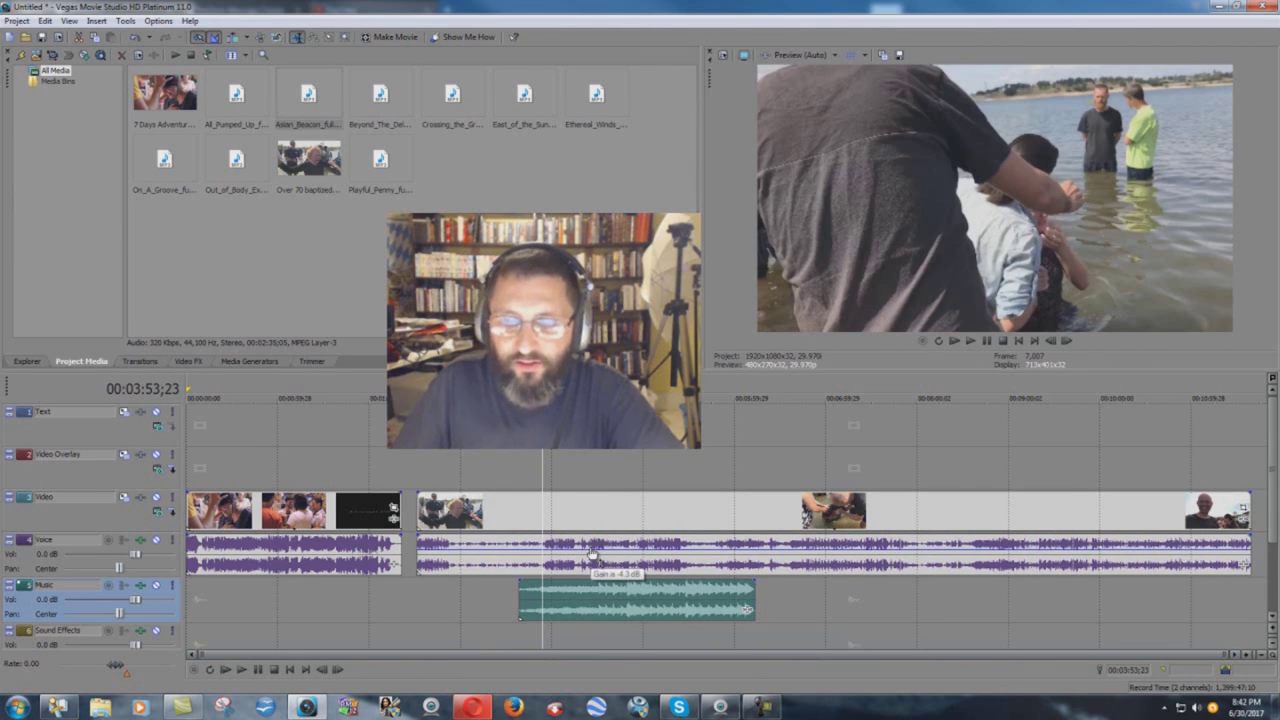
click(242, 670)
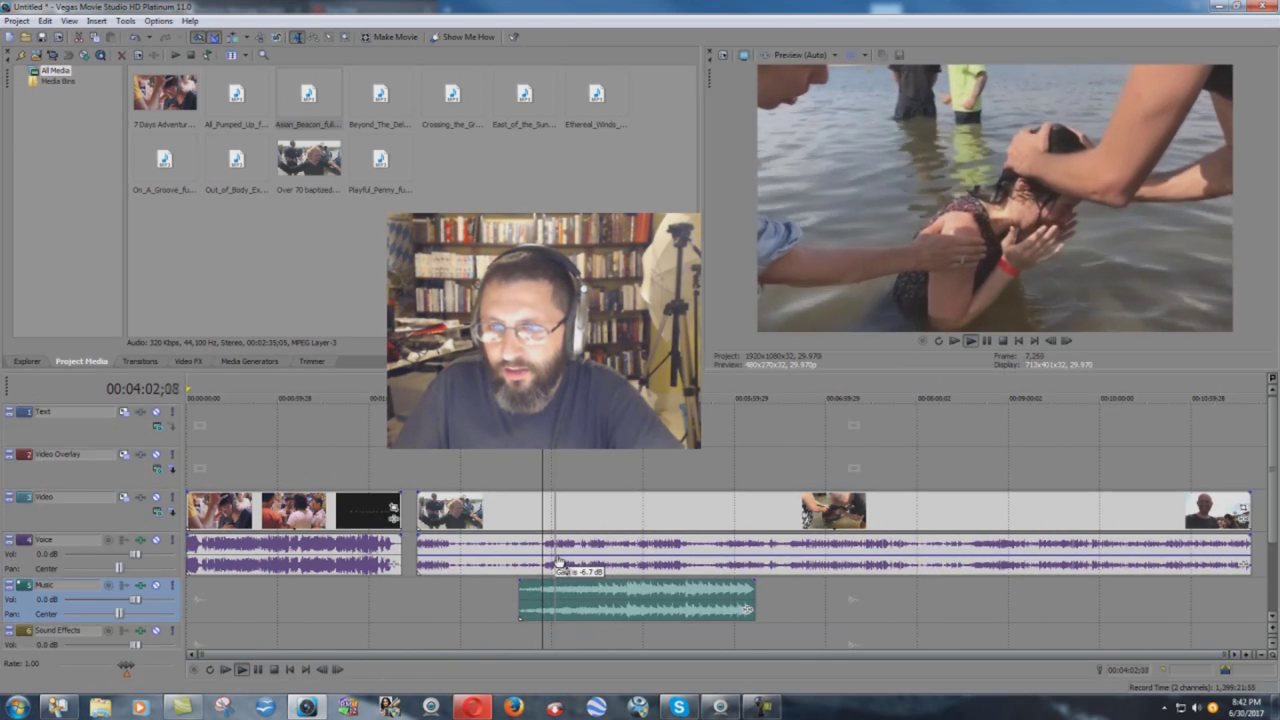
drag(561, 566, 561, 569)
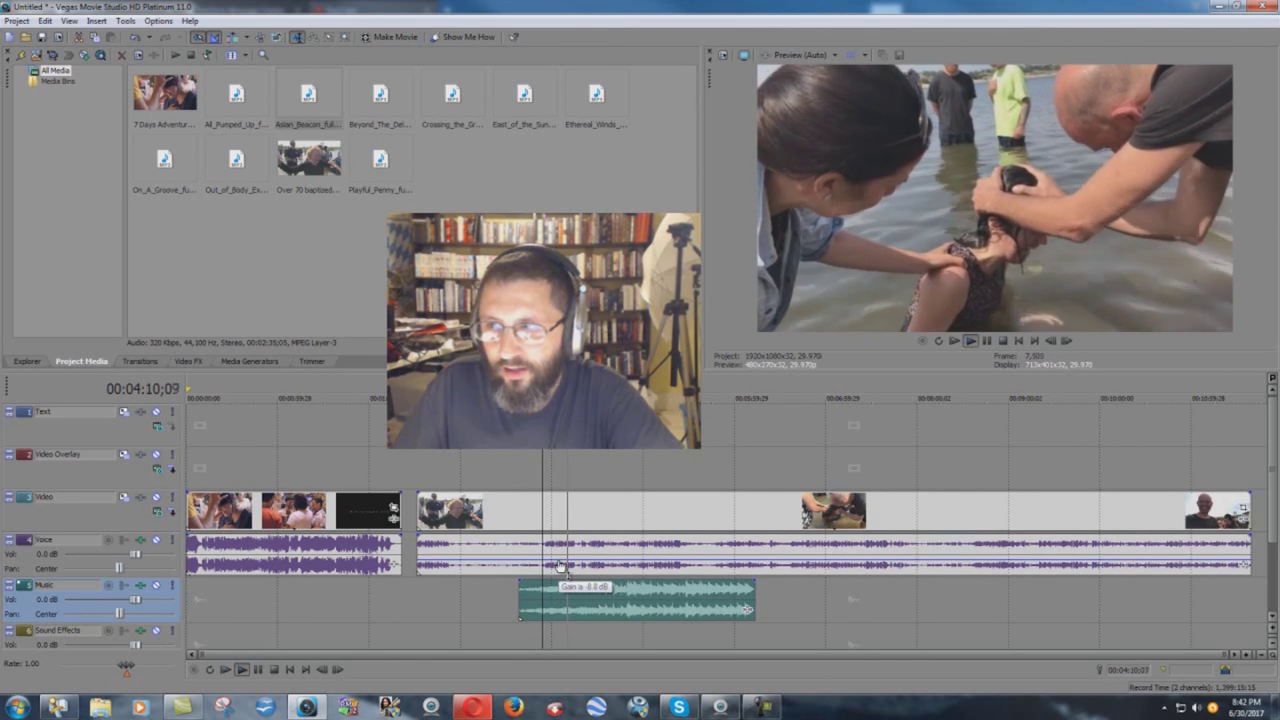
drag(560, 566, 561, 569)
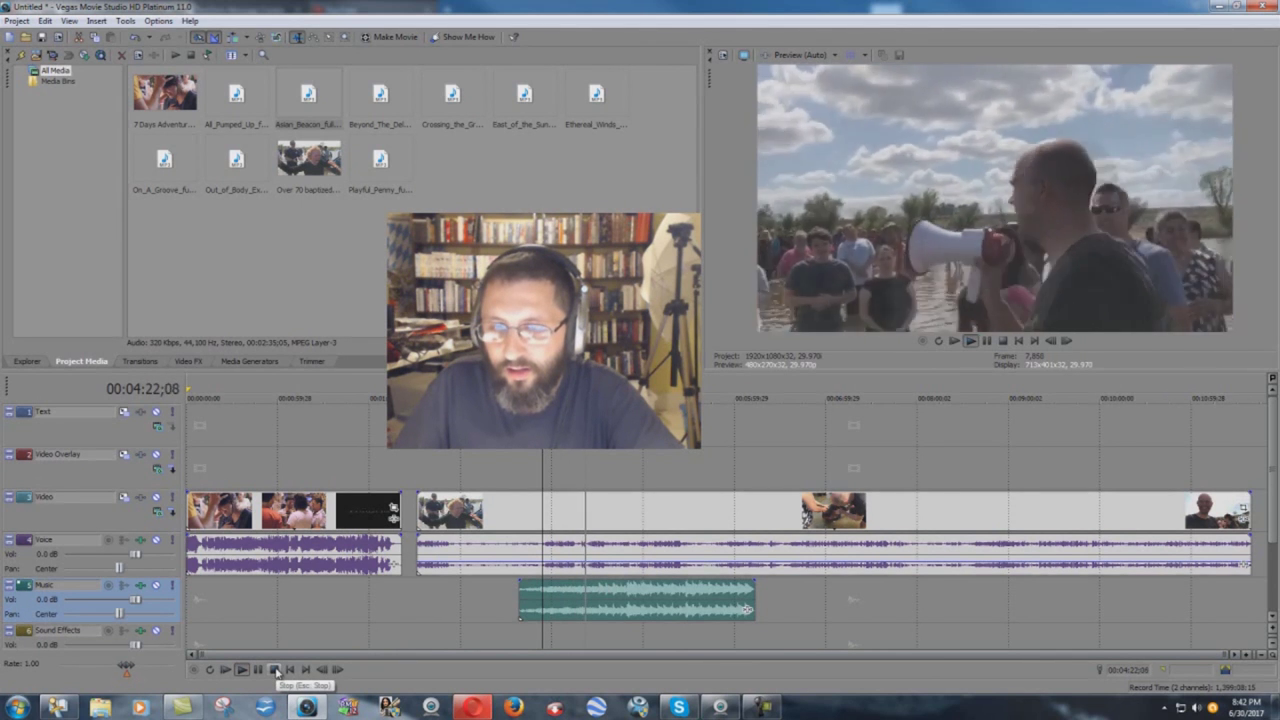
click(276, 670)
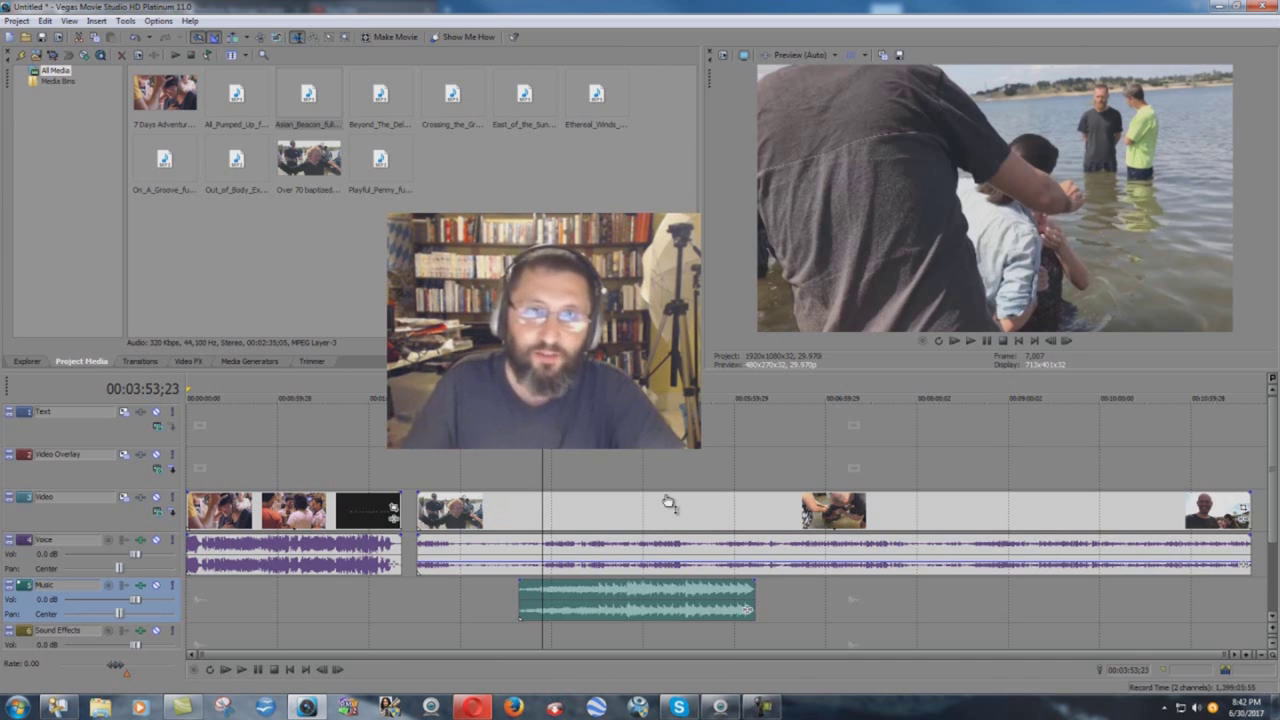
- Restore the second clip's voice gain and replace the Asian_Beacon song with All_Pumped_Up at 00:03:53;23 on the Music track
right_click(595, 598)
click(725, 429)
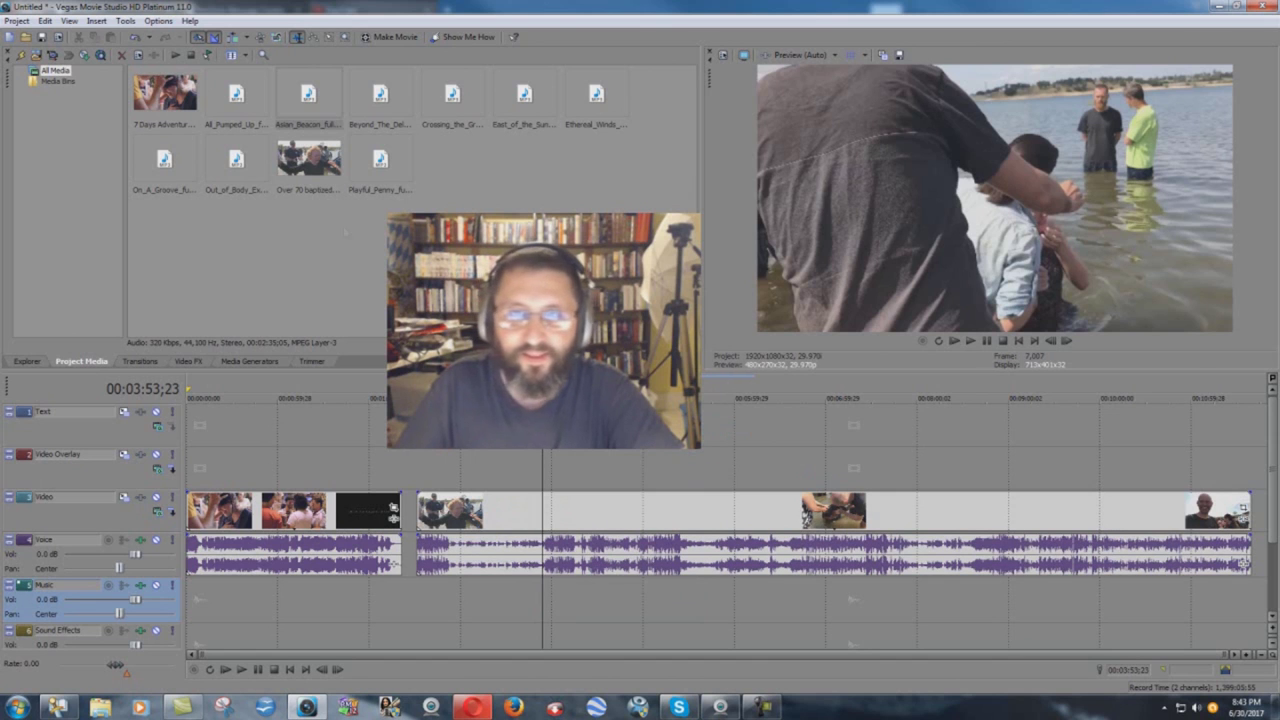
click(225, 95)
drag(380, 245, 552, 604)
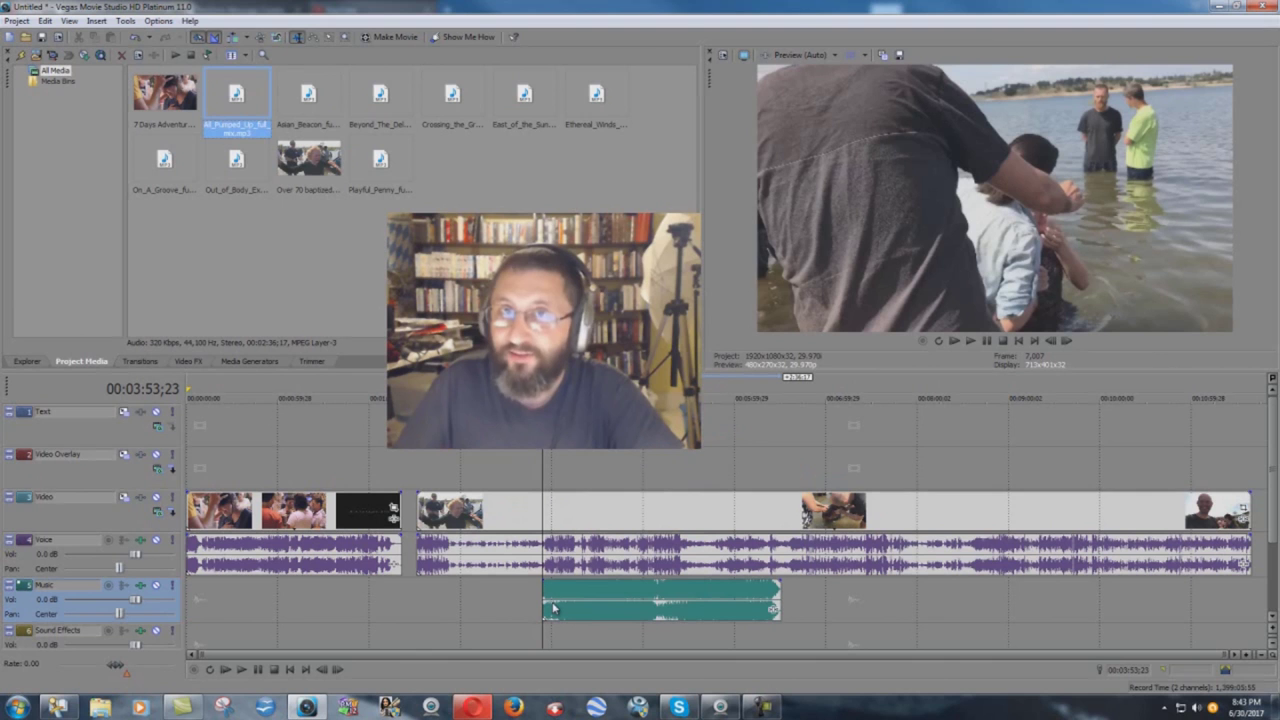
- Play the second clip with the All_Pumped_Up music and return the playback position to 00:03:53;23
click(248, 670)
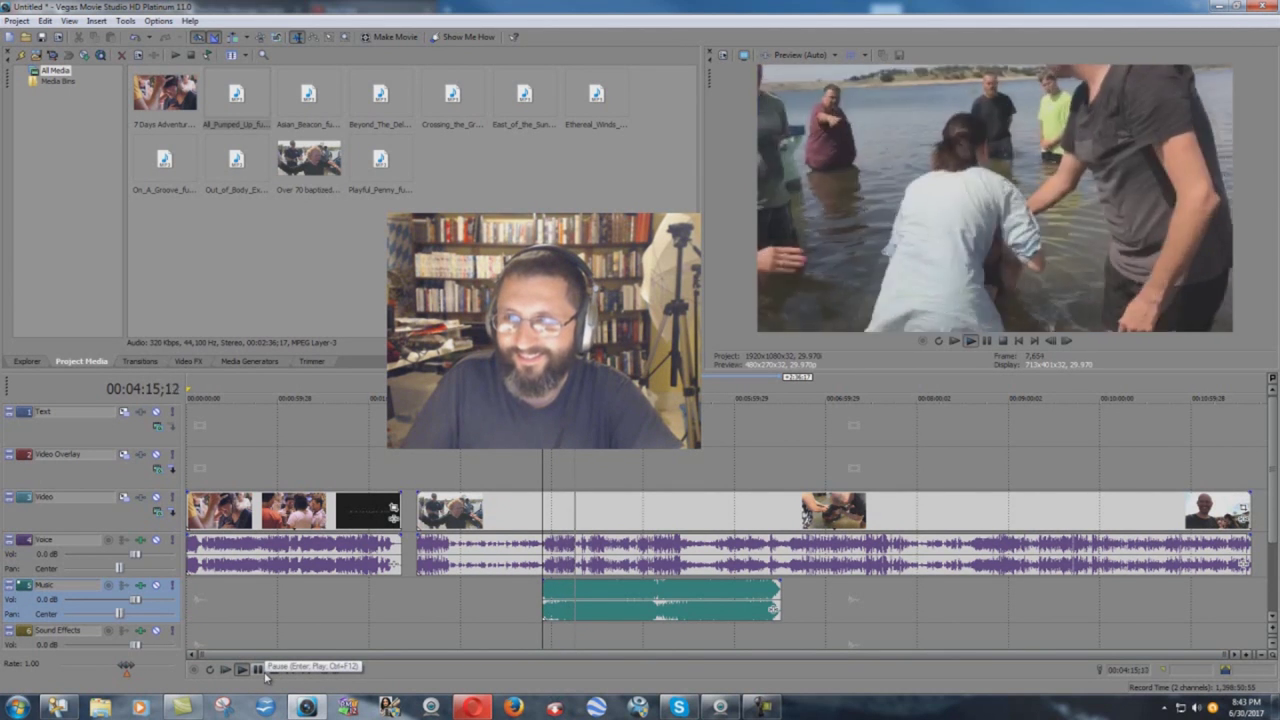
click(258, 669)
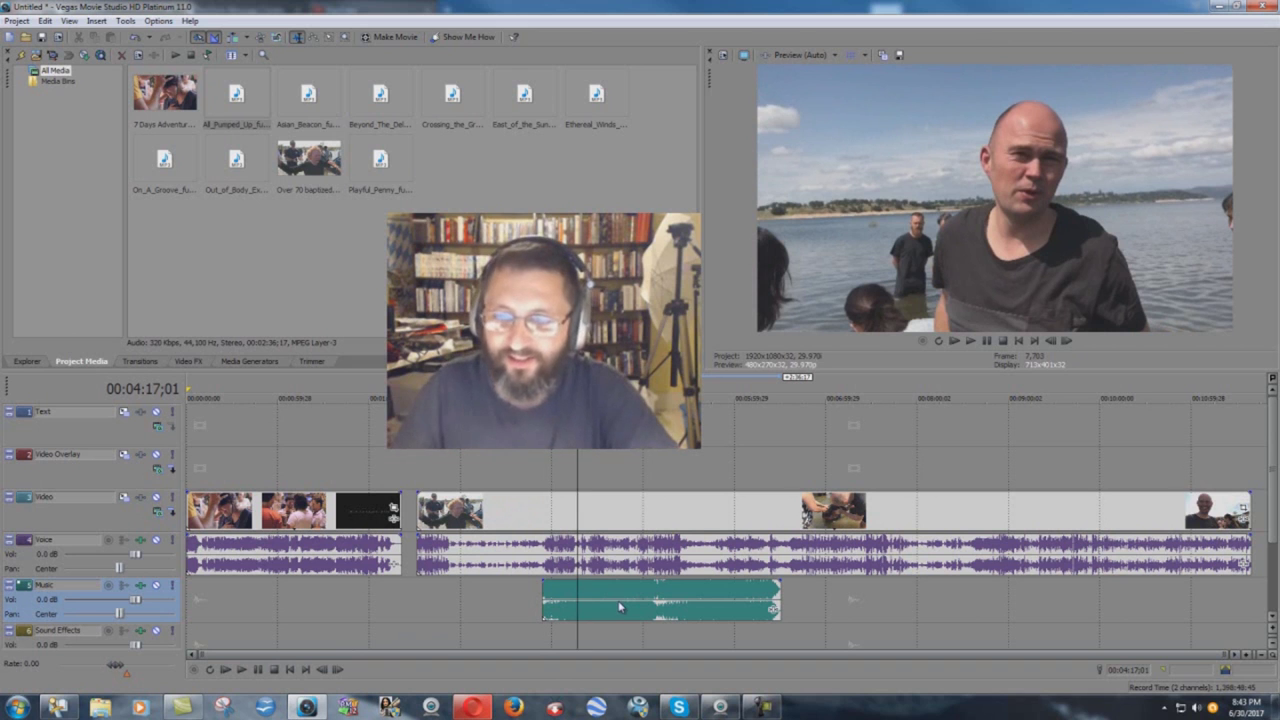
click(543, 476)
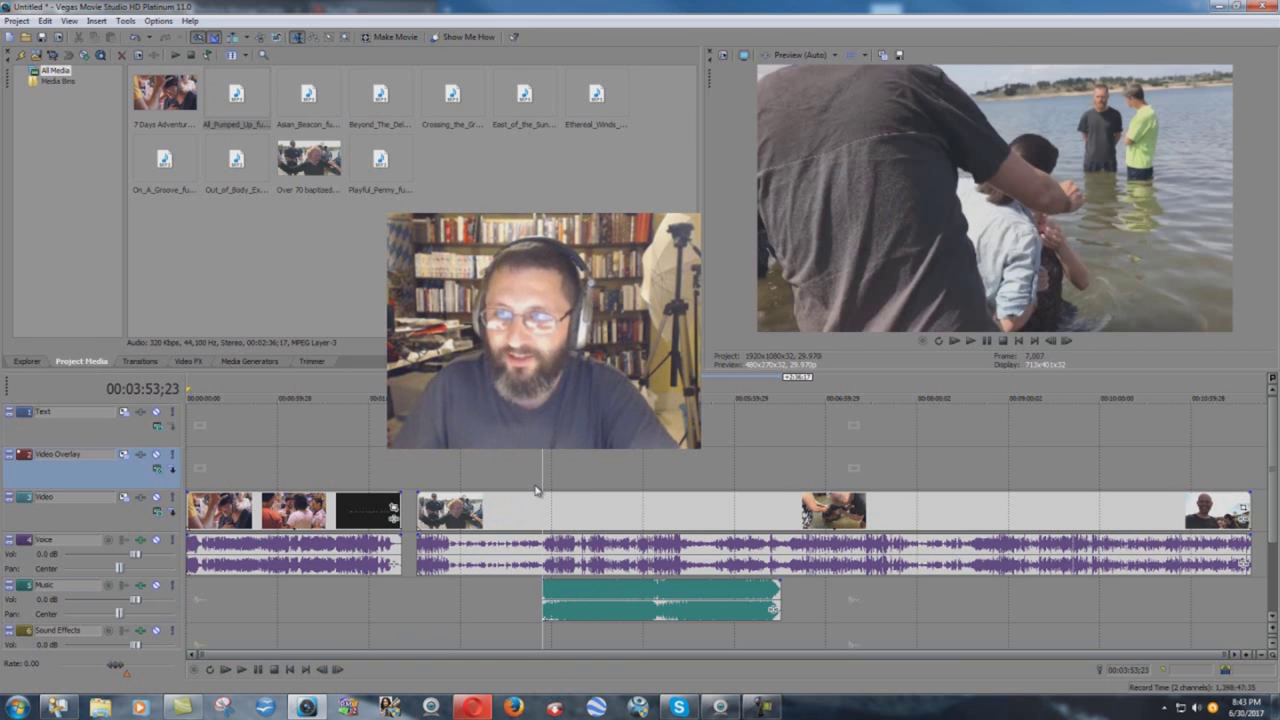
- Replace the All_Pumped_Up song with Beyond_The_Delta at 00:03:53;23 on the Music track and play it with the clip
right_click(623, 598)
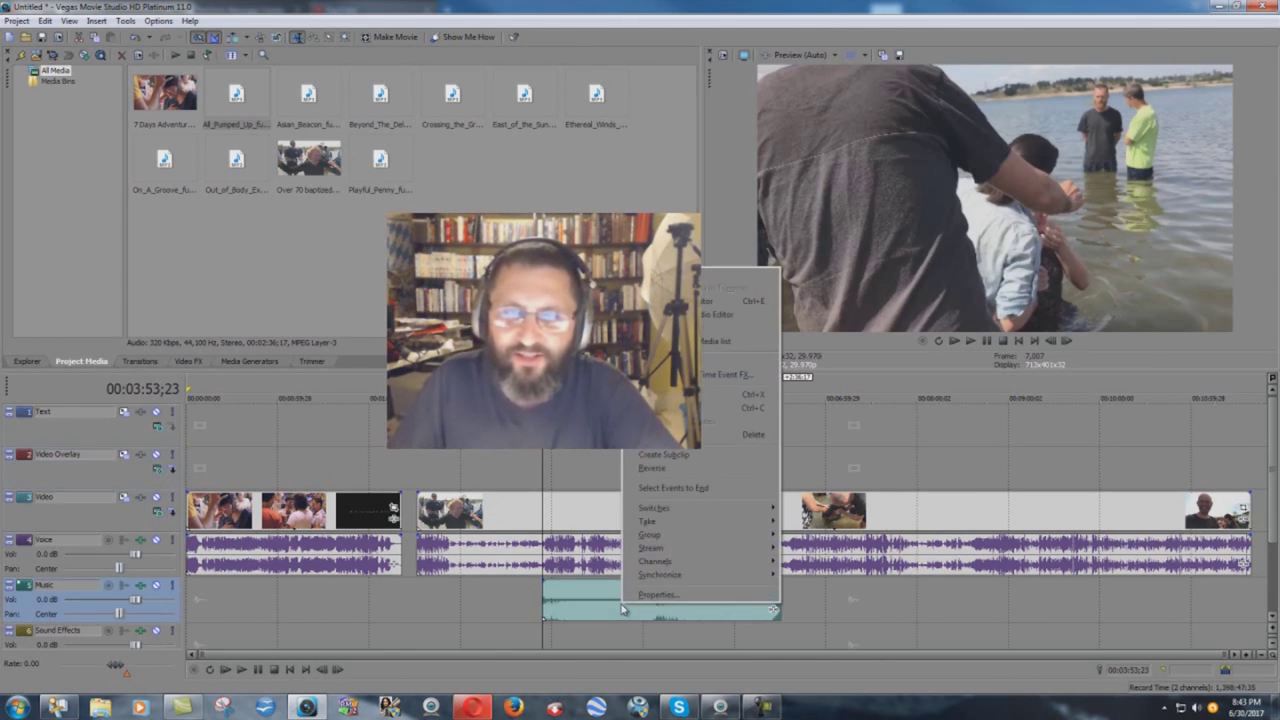
click(748, 434)
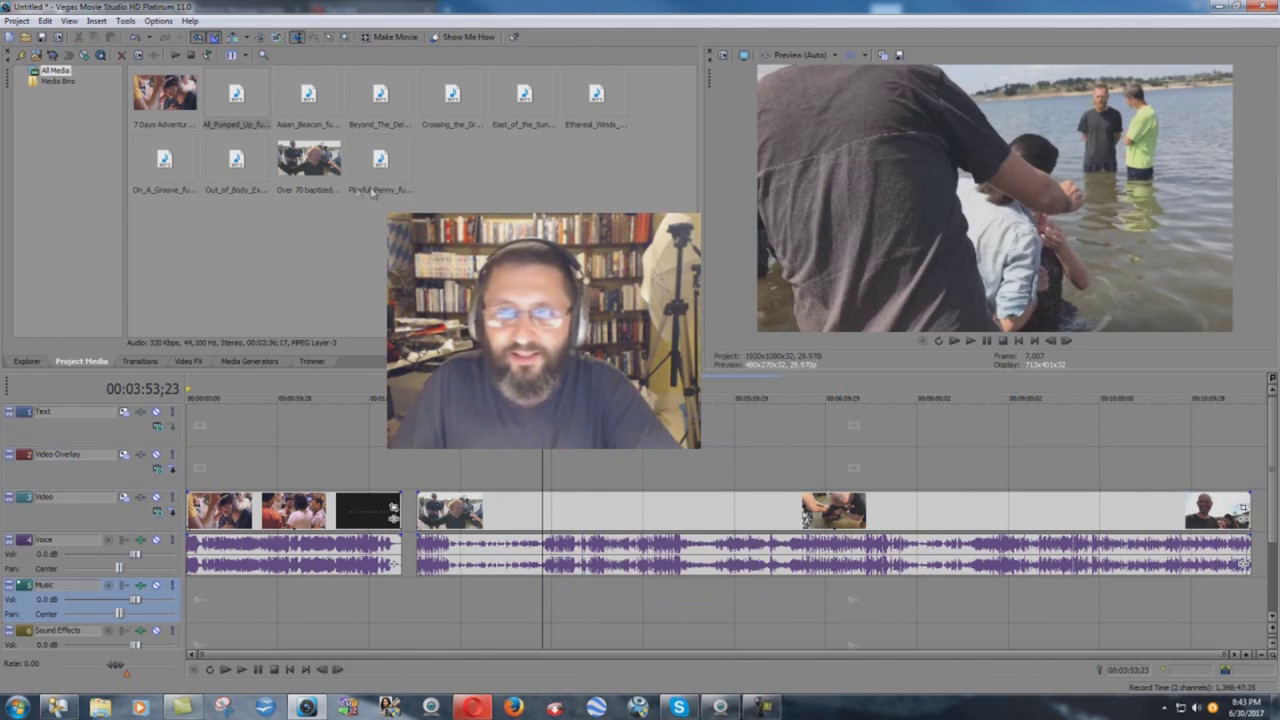
click(392, 95)
drag(385, 95, 552, 614)
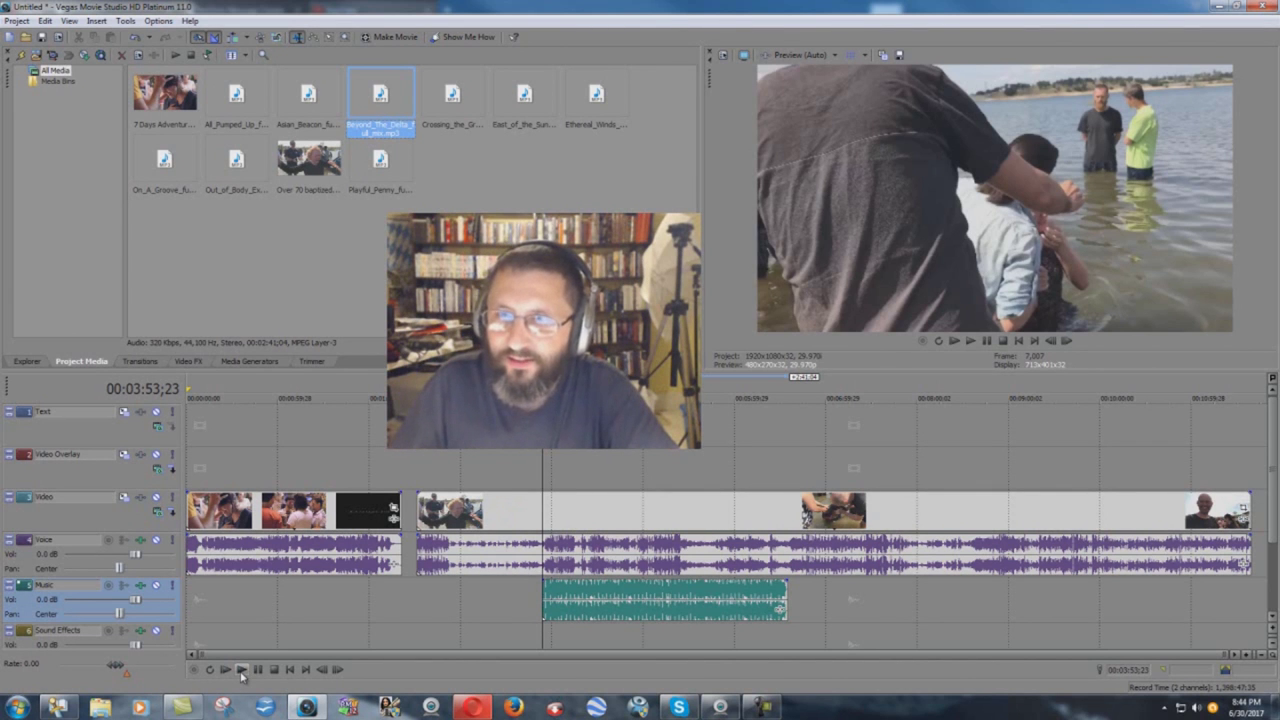
click(241, 671)
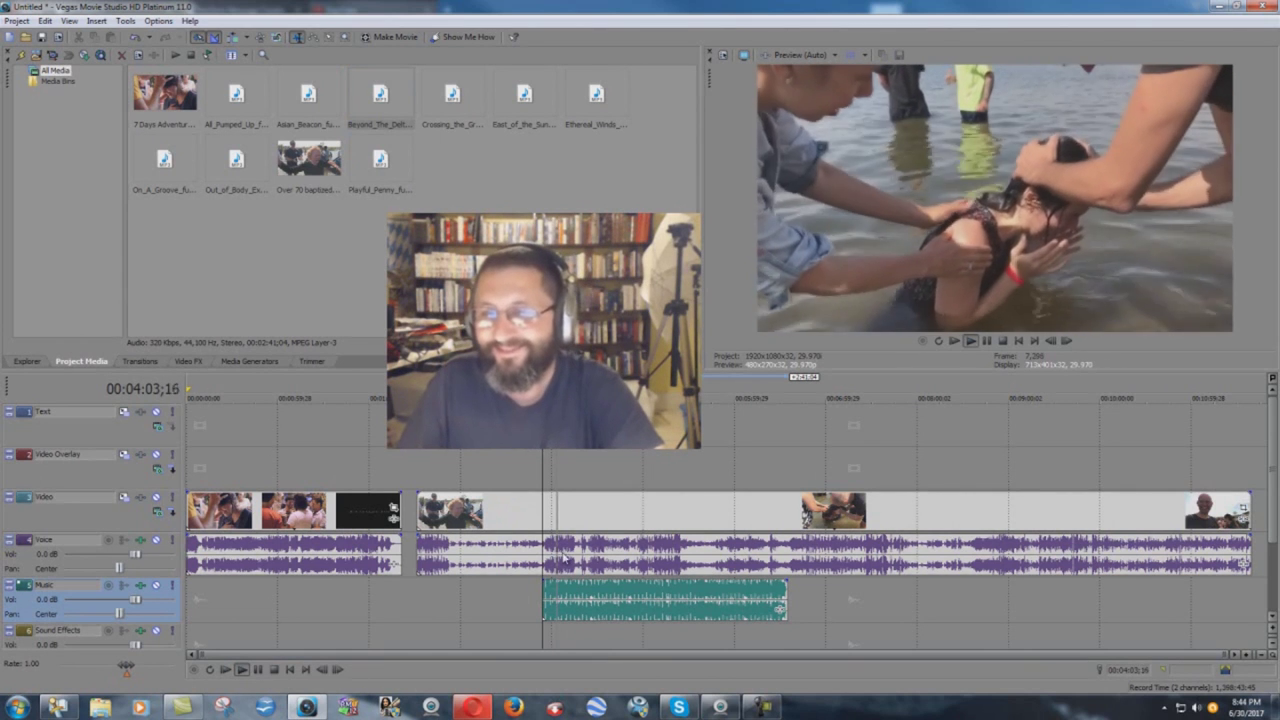
- Lower the second clip's voice gain while the Beyond_The_Delta music plays, and stop playback
drag(582, 543, 582, 563)
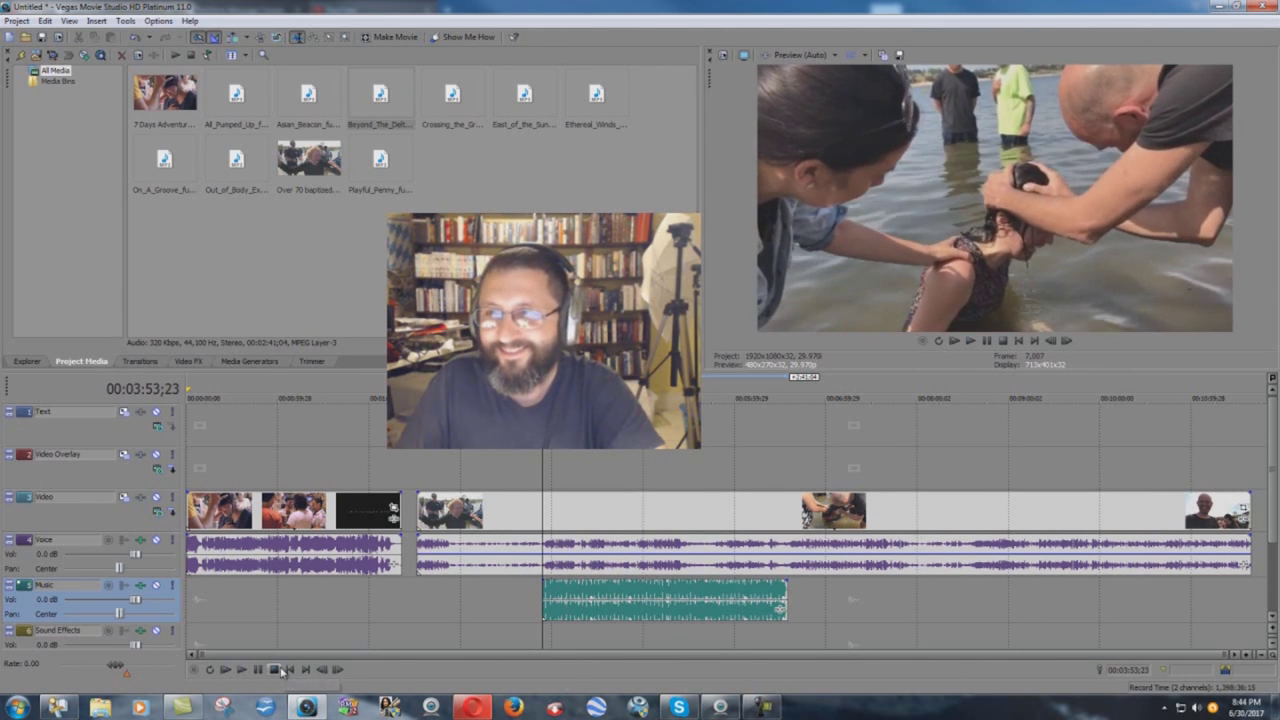
click(281, 670)
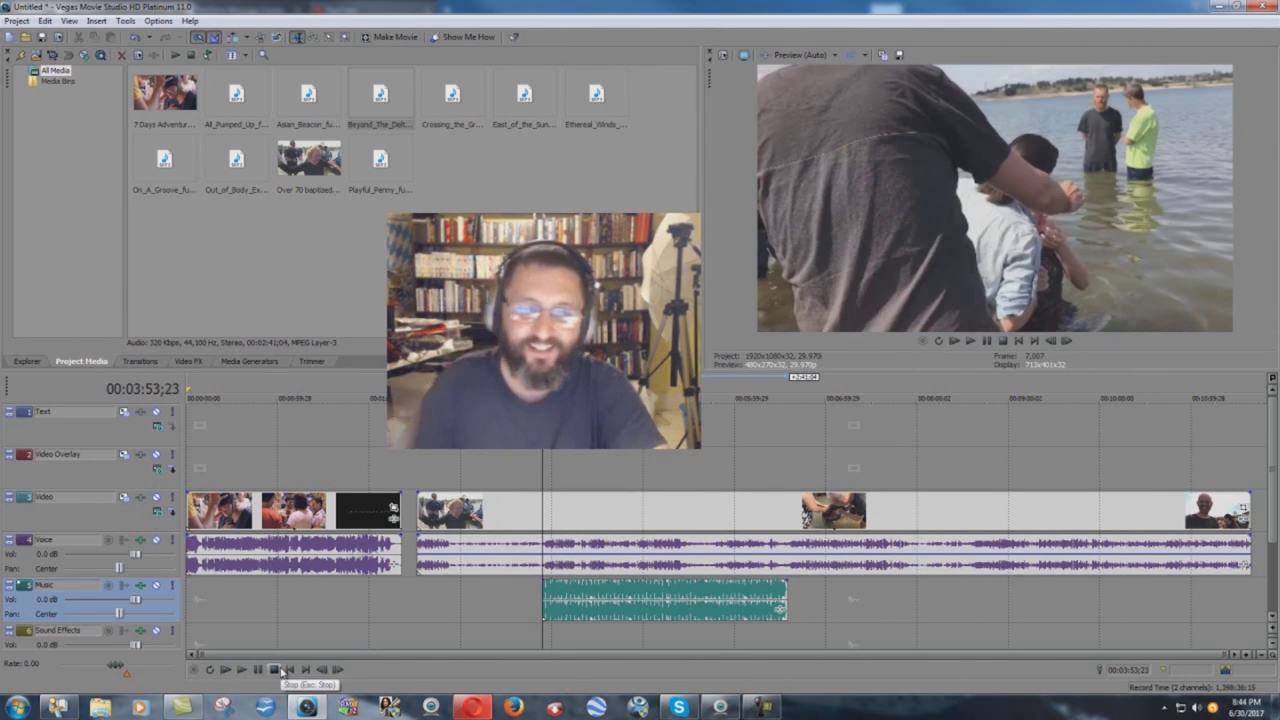
- Replace the Beyond_The_Delta song with the Crossing_the_Gre... song at 00:03:53;23 on the Music track
right_click(668, 600)
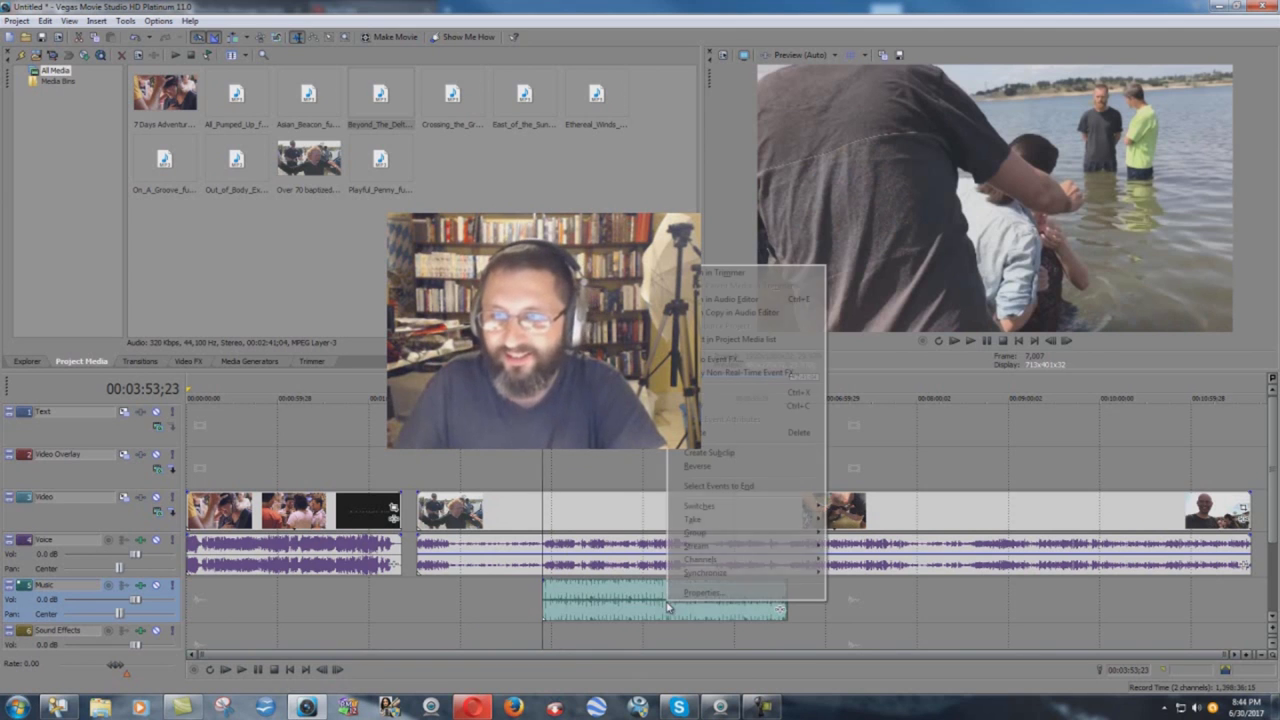
click(720, 437)
click(457, 110)
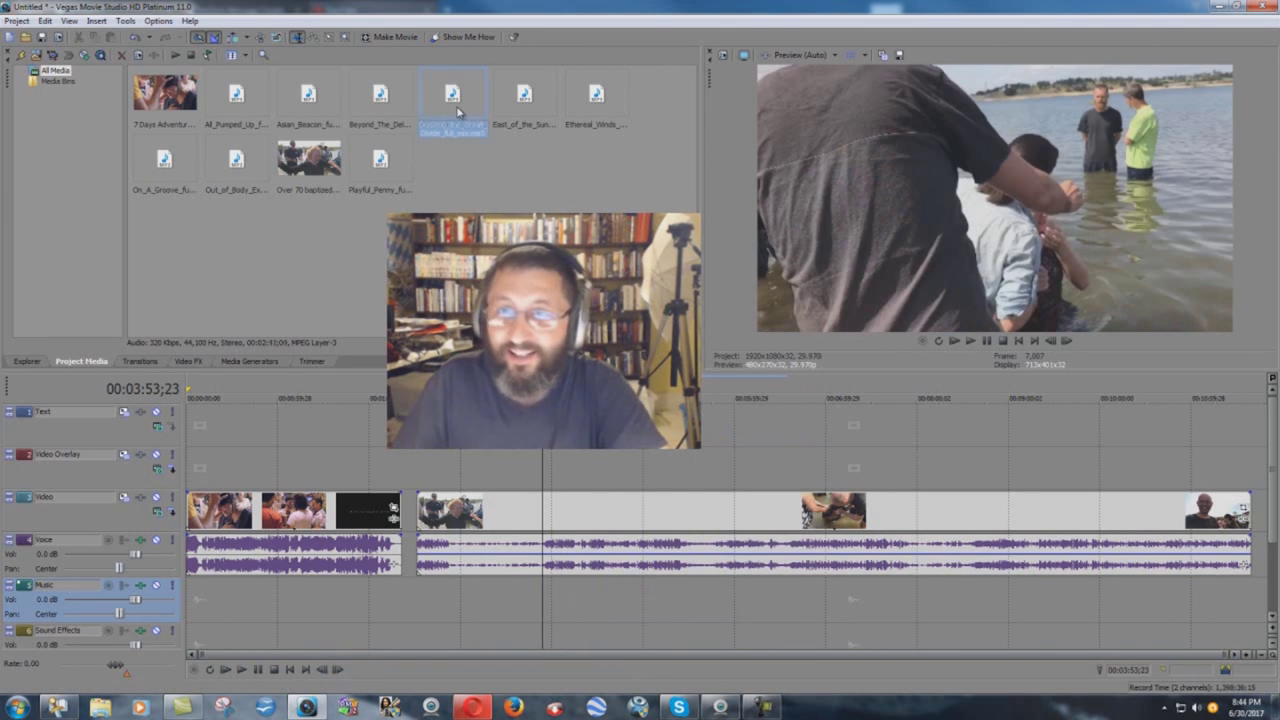
drag(457, 112, 549, 617)
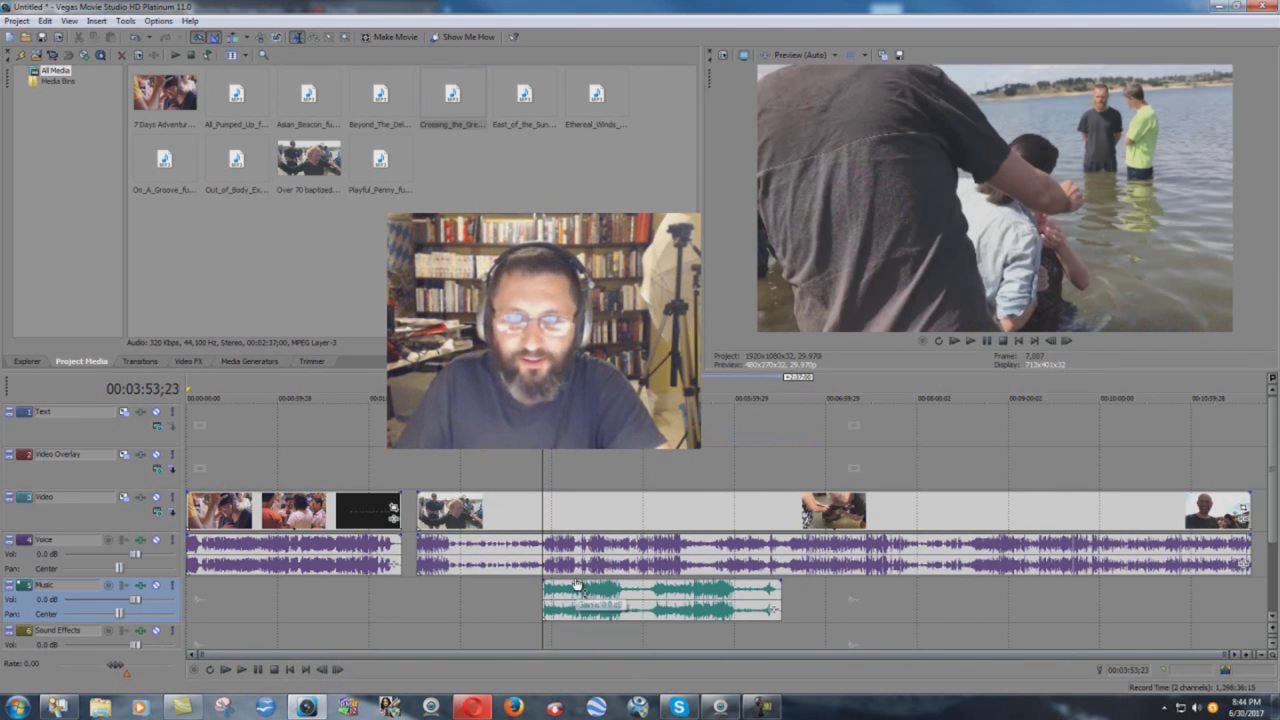
- Lower the second clip's voice gain and play it with the new music from 00:03:53;23, pausing at 00:04:31;04
drag(589, 537, 587, 559)
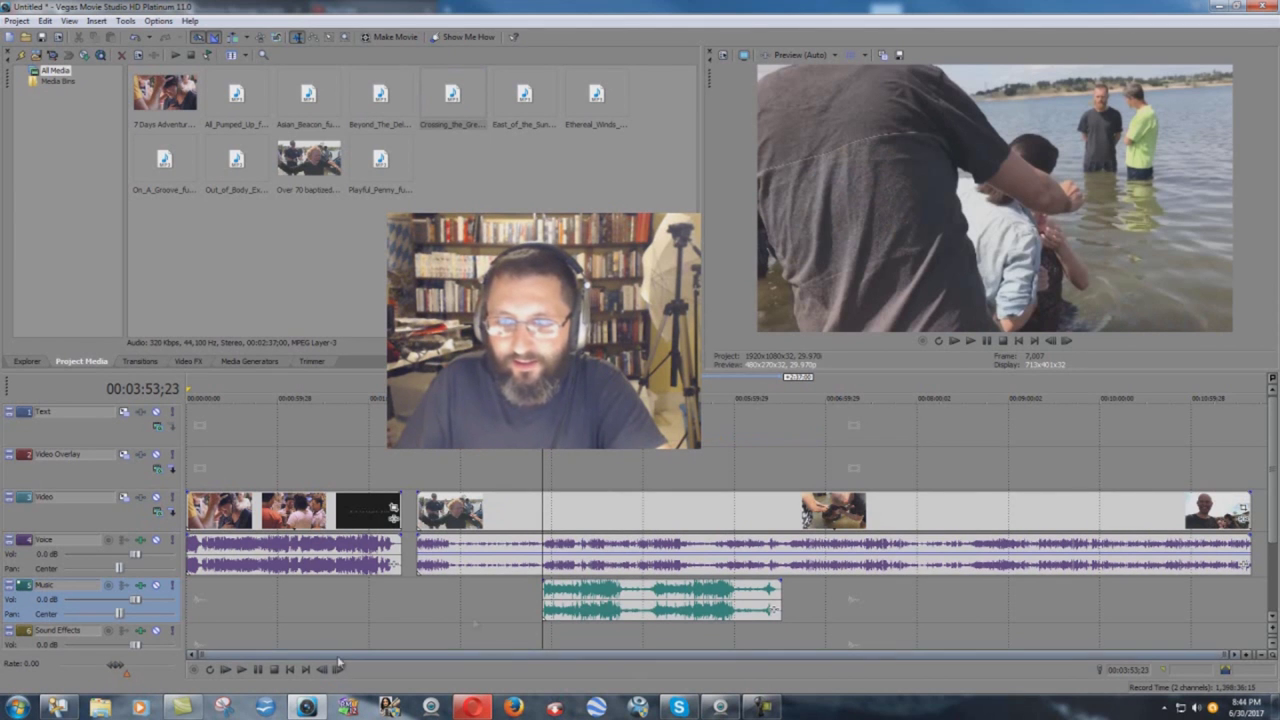
click(243, 669)
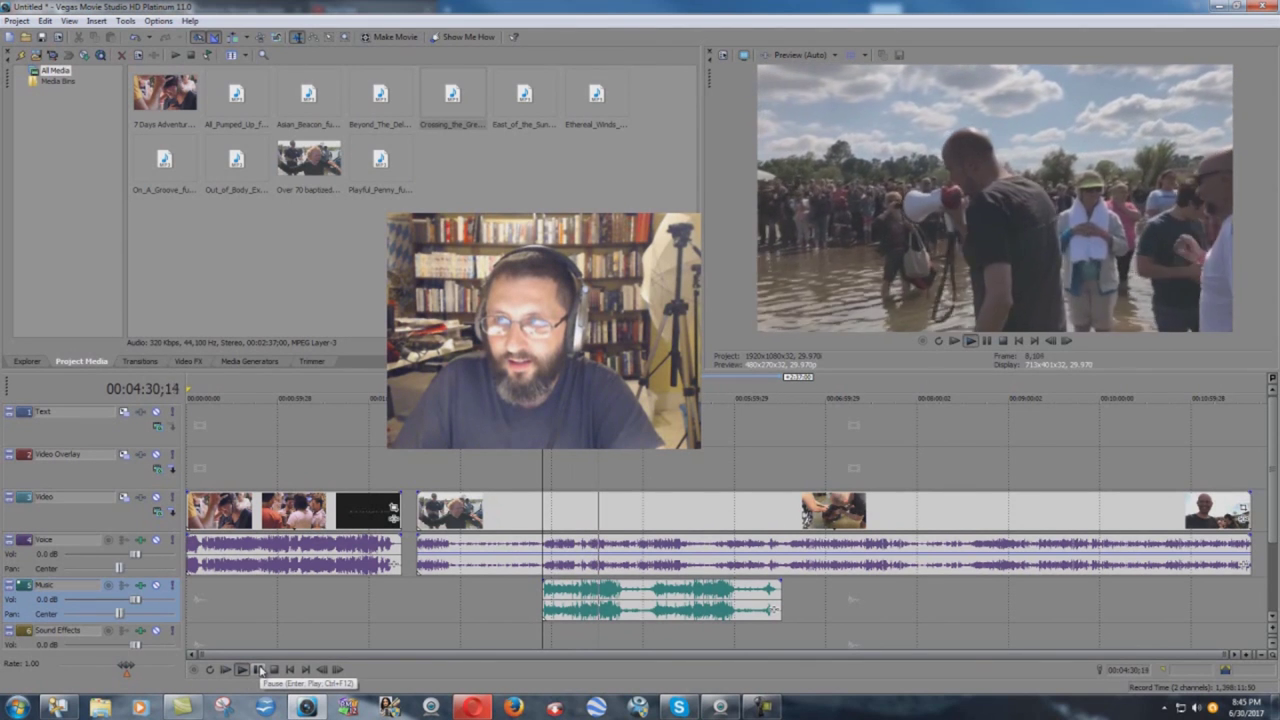
click(259, 669)
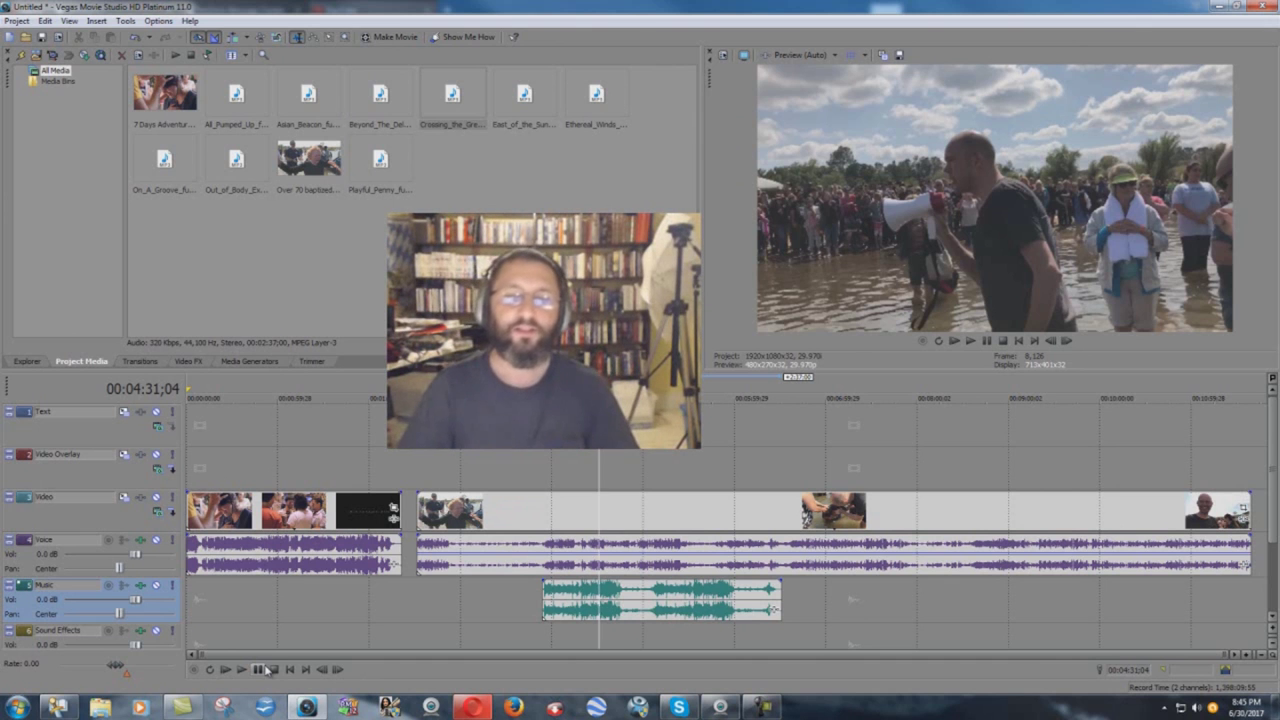
- Mute the Voice track and play the second clip with only the music from 00:04:31;04
click(156, 540)
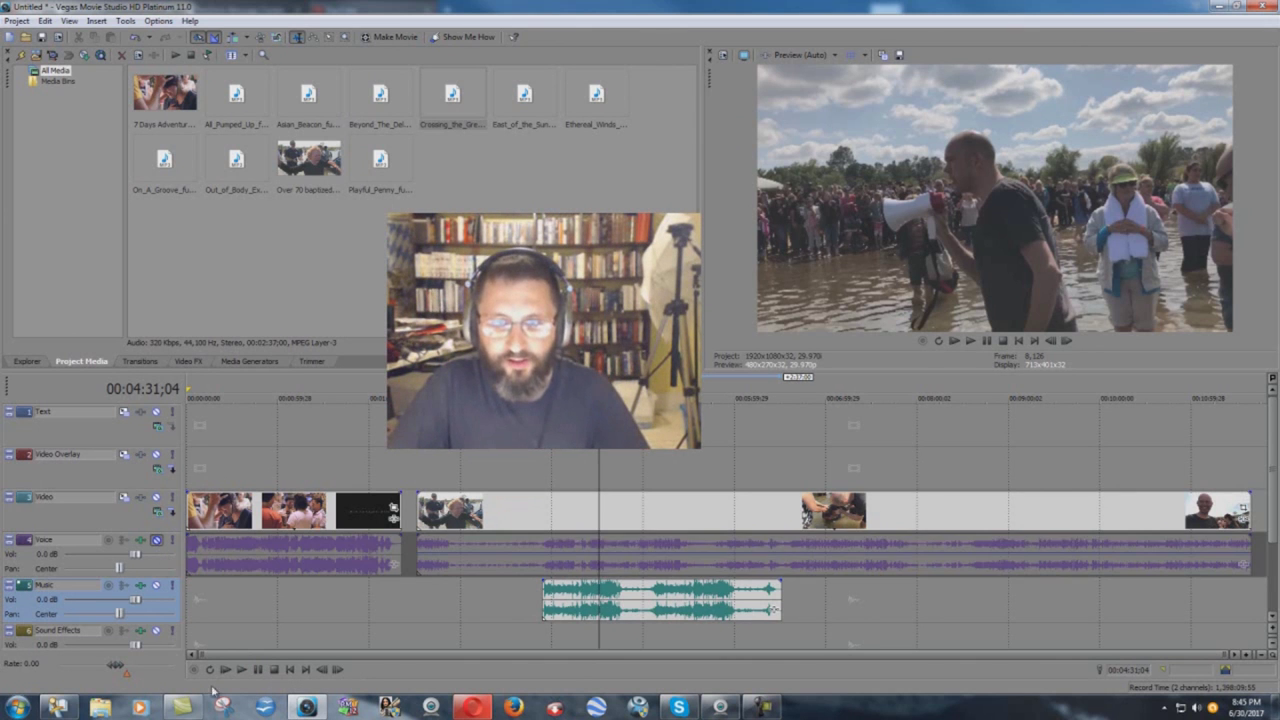
click(243, 672)
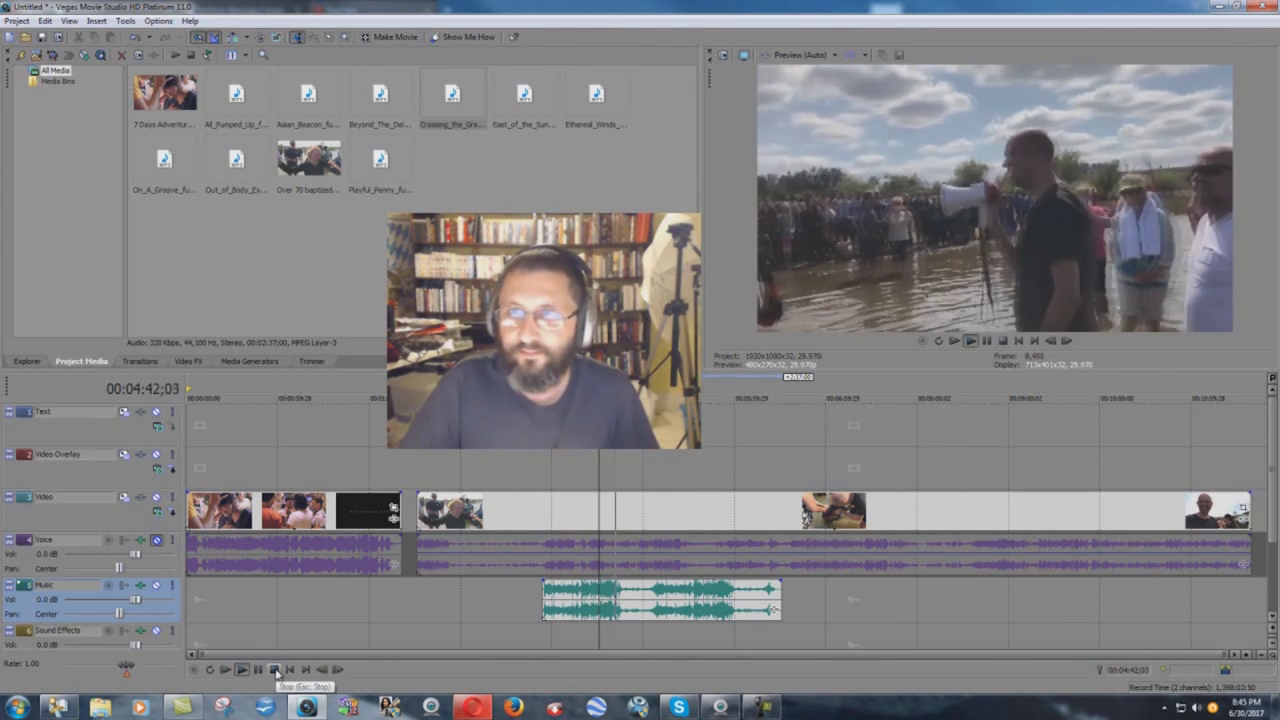
click(274, 669)
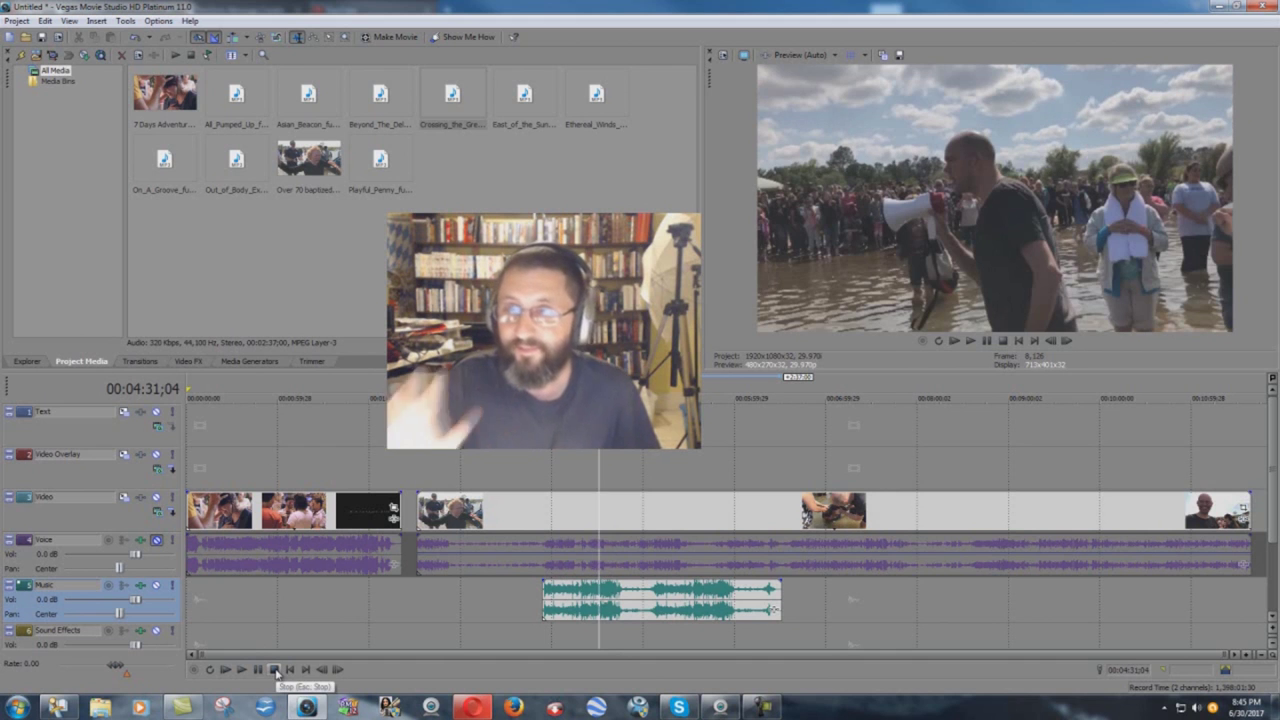
- Unmute the Voice track and replace the music with the East_of_the_Sunset song at 00:03:53;23 on the Music track
click(552, 472)
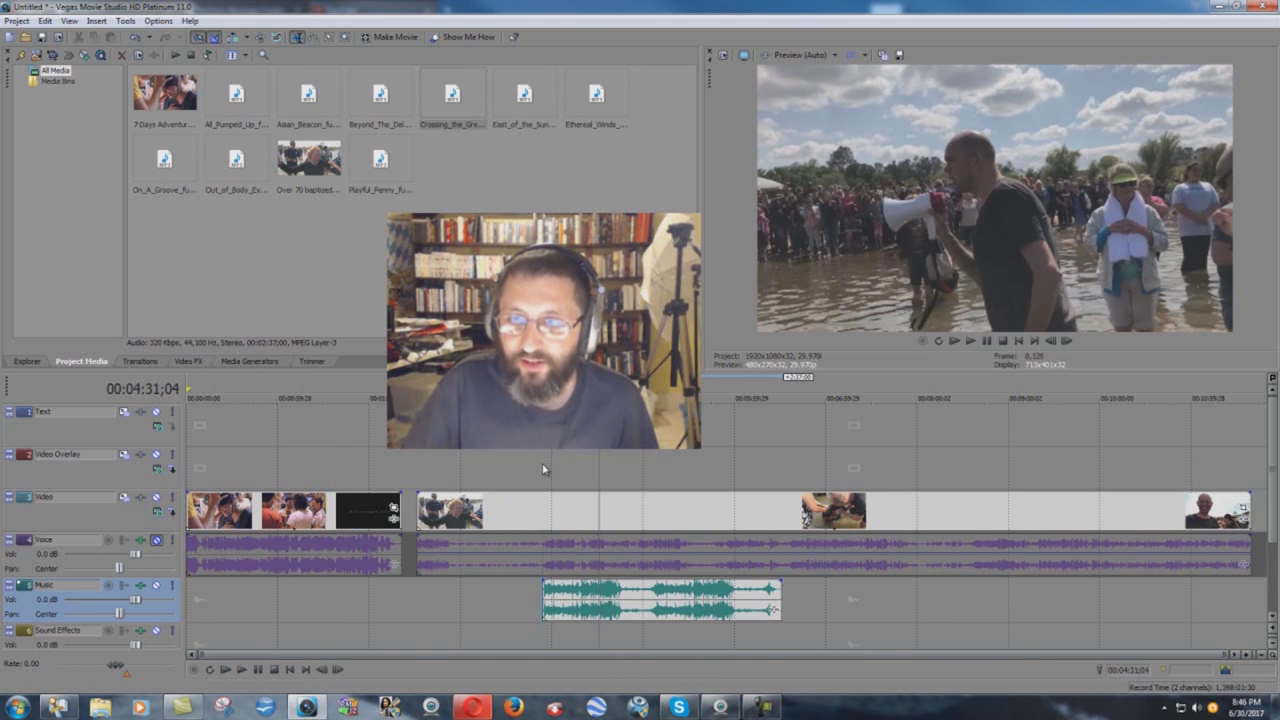
click(156, 540)
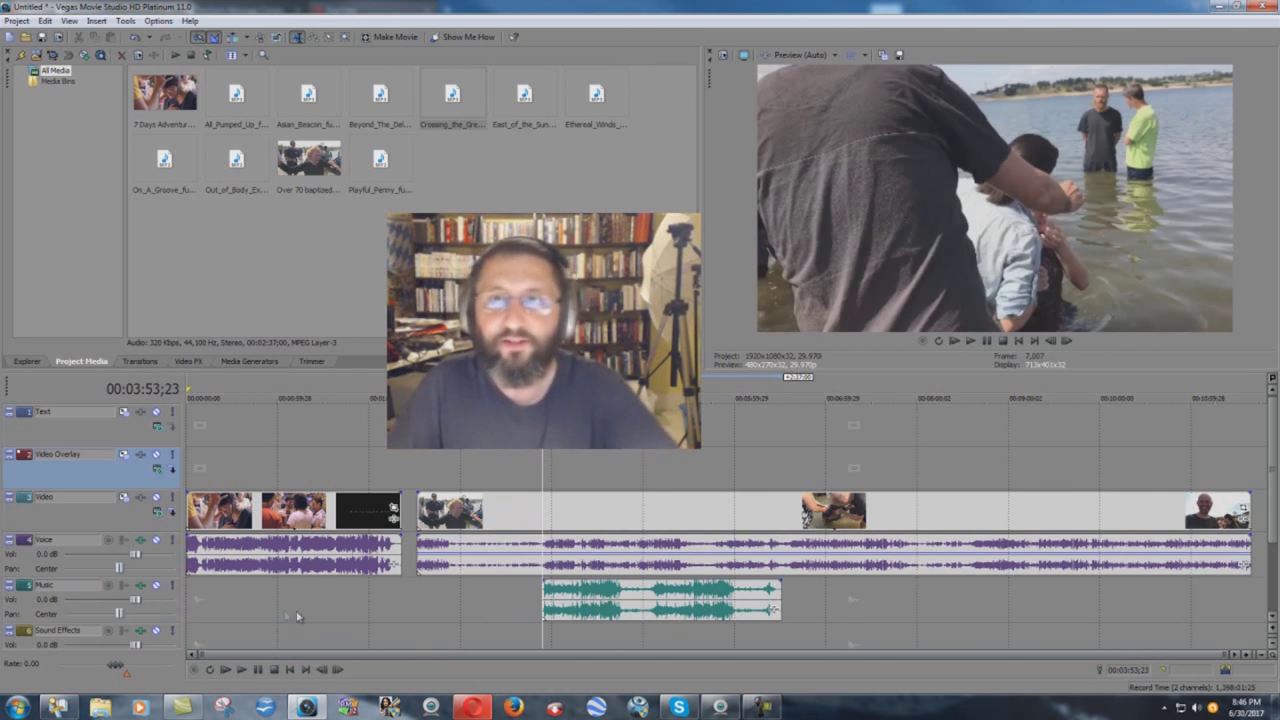
right_click(655, 615)
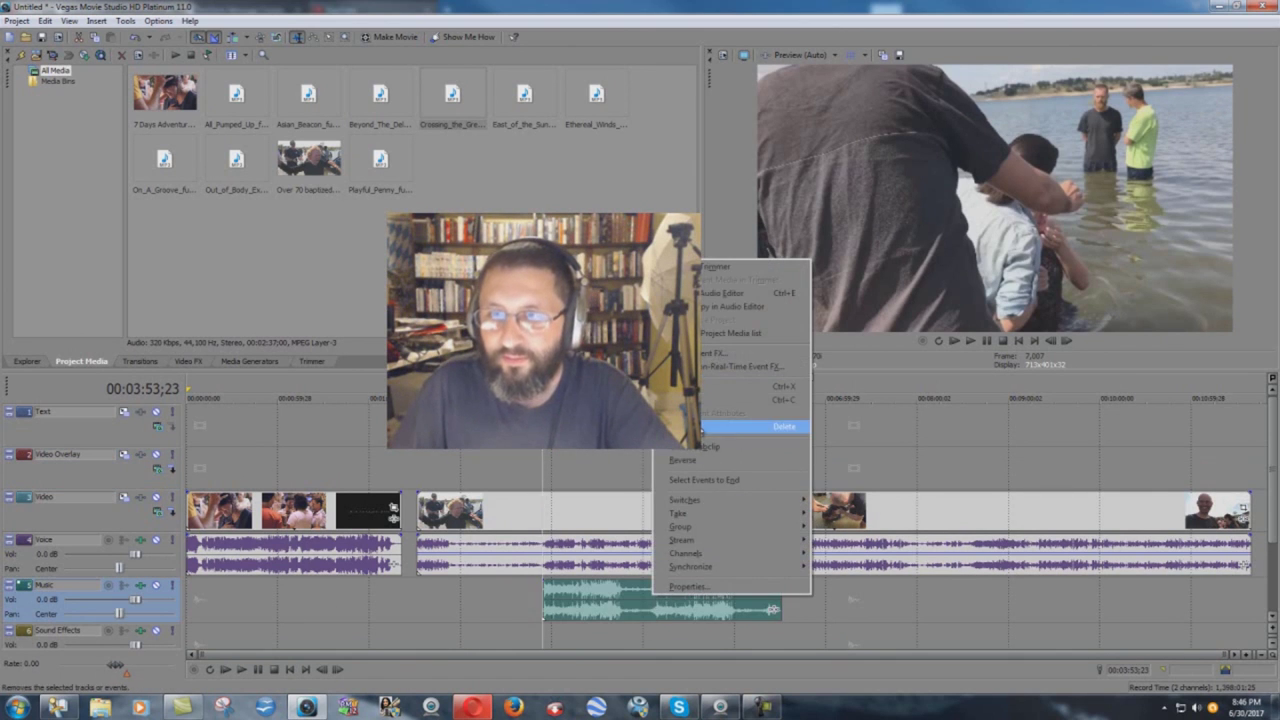
click(745, 426)
click(522, 95)
drag(522, 95, 555, 627)
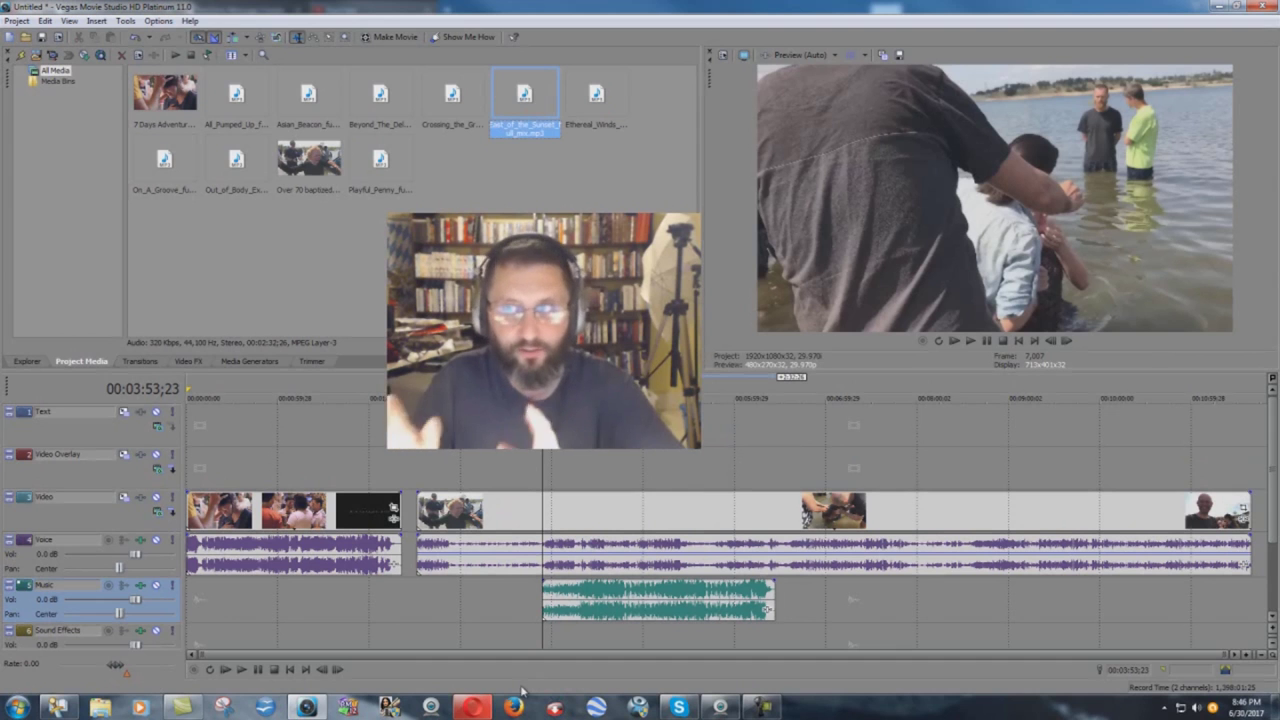
- Play the second clip with the East_of_the_Sunset music, lowering its voice gain further, and pause at 00:04:23;19
click(245, 670)
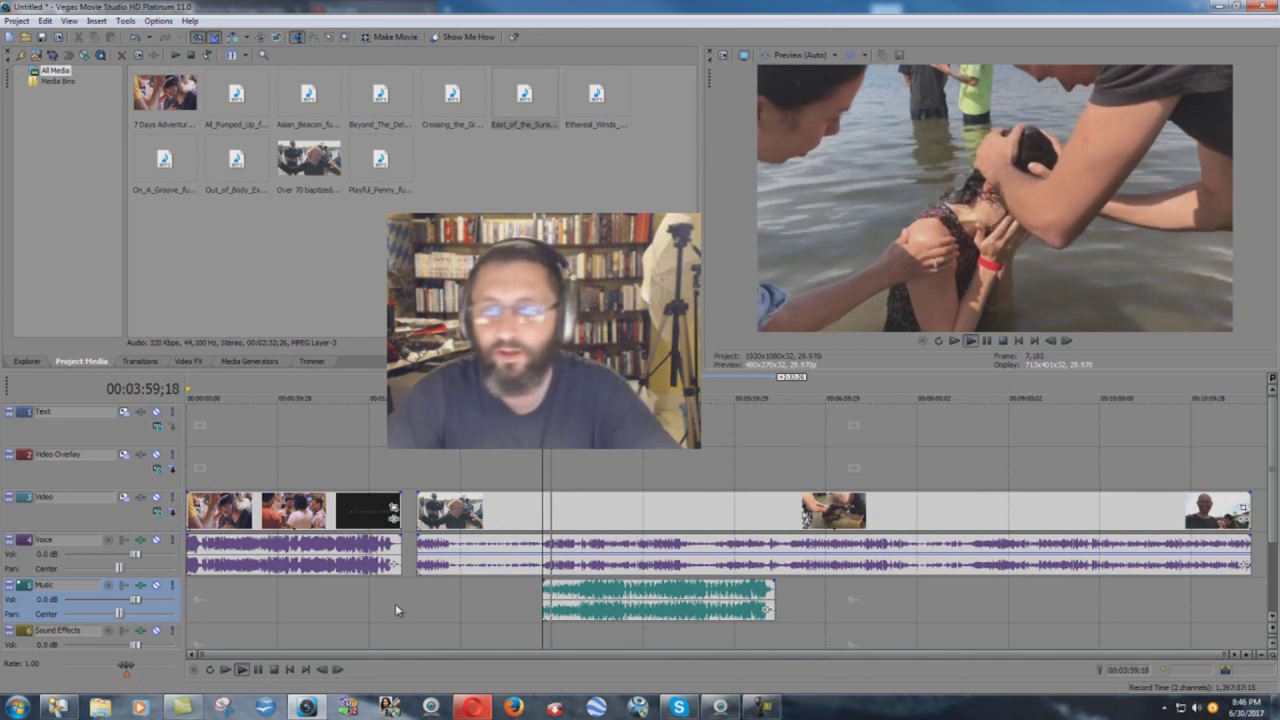
drag(633, 538, 630, 570)
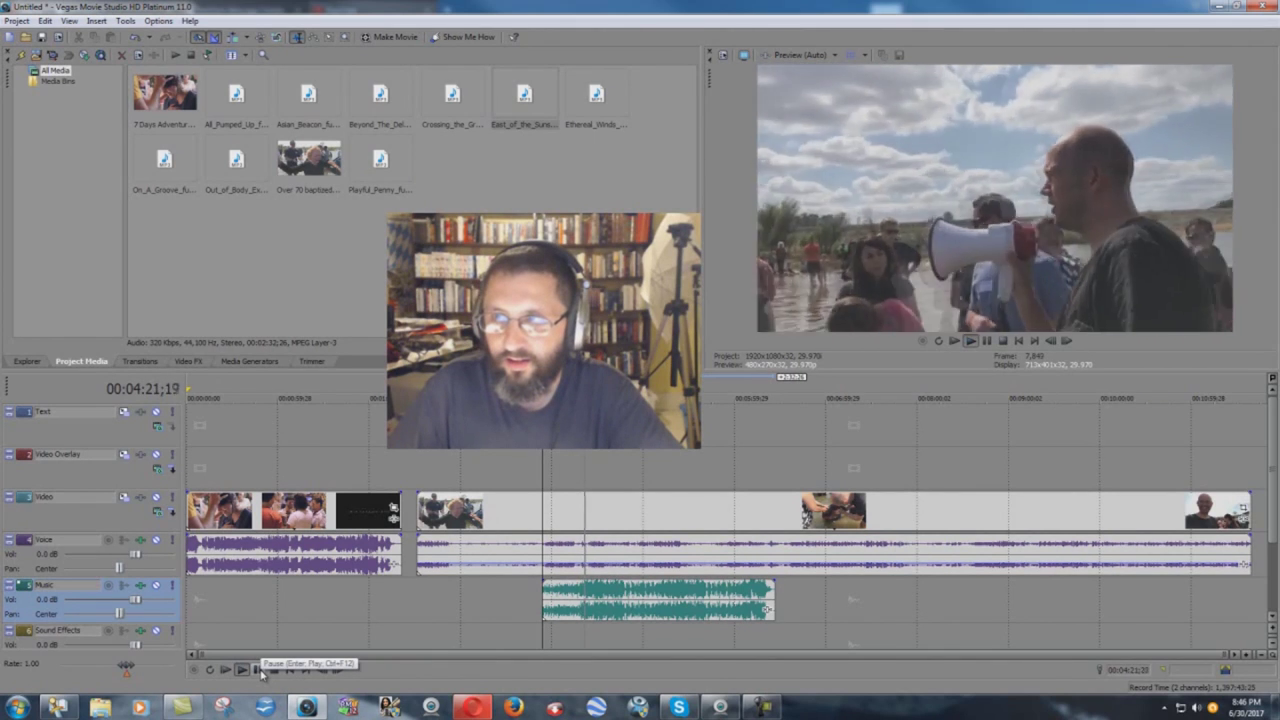
click(258, 669)
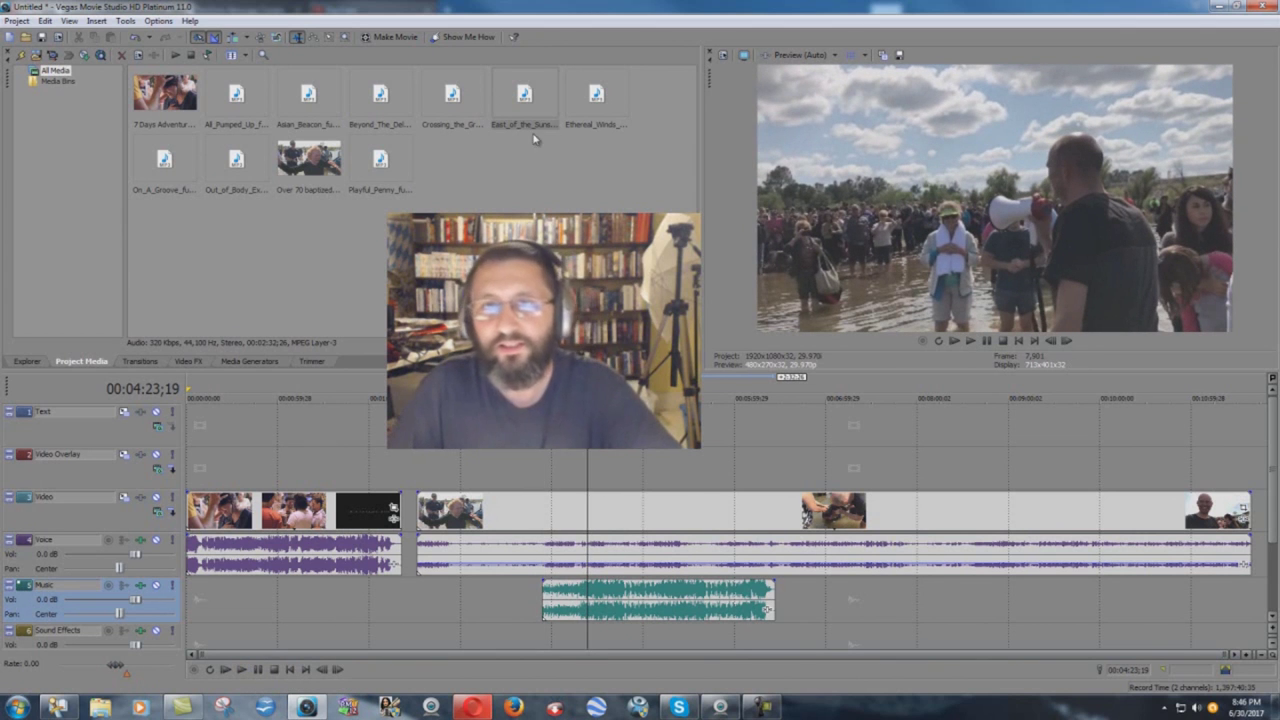
- Replace the East_of_the_Sunset song with Ethereal_Winds at about 00:03:54 on the Music track
right_click(648, 614)
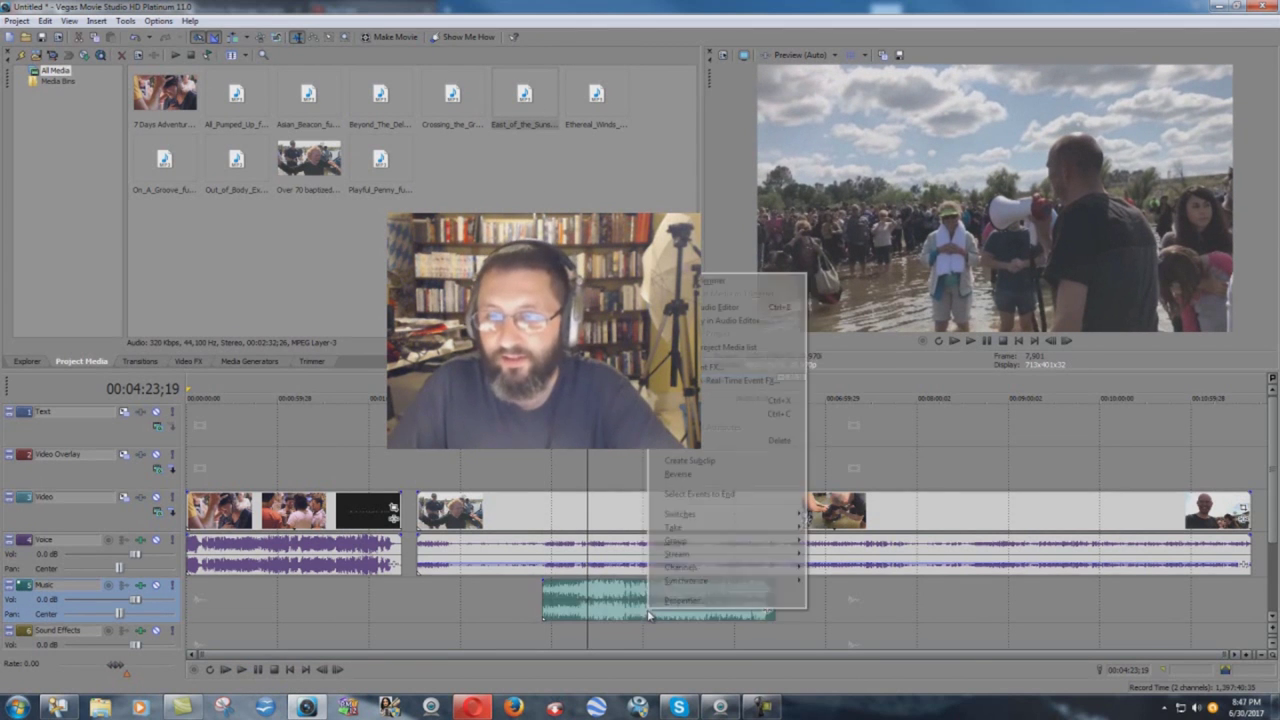
click(765, 436)
drag(596, 100, 560, 605)
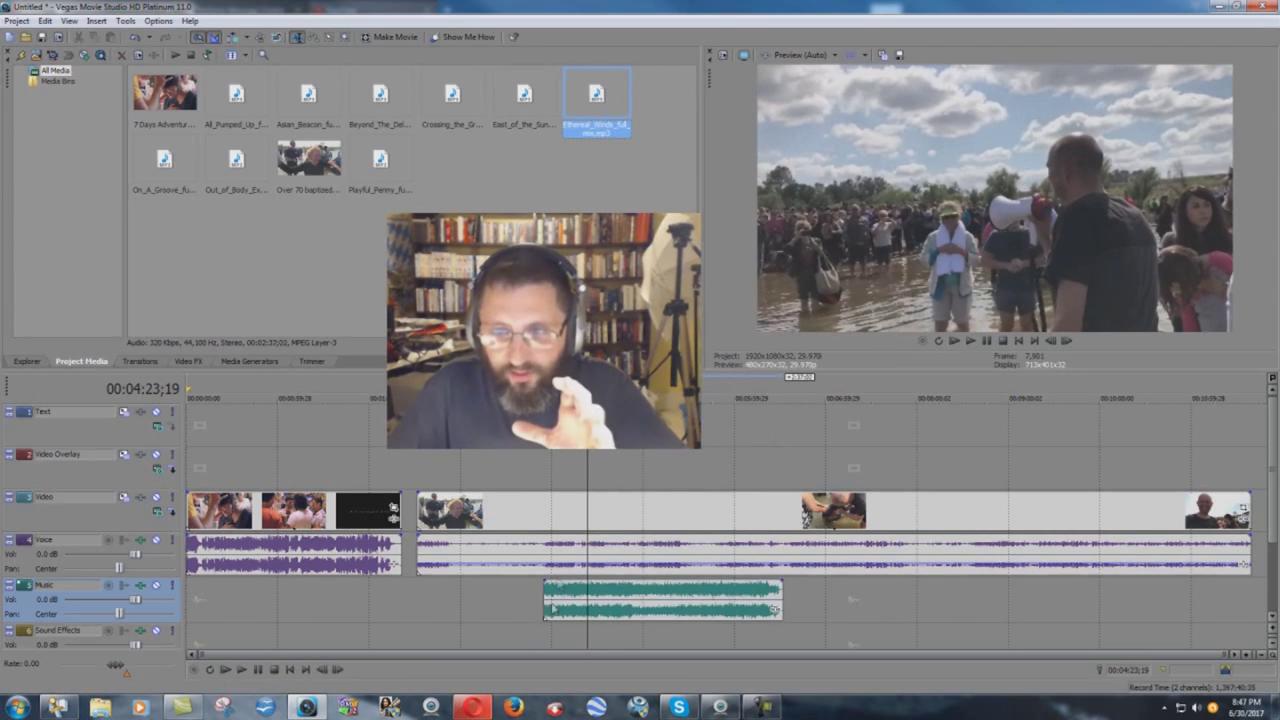
- Play the second clip with the Ethereal_Winds music from 00:03:54;19 and pause at 00:04:06;23
click(541, 461)
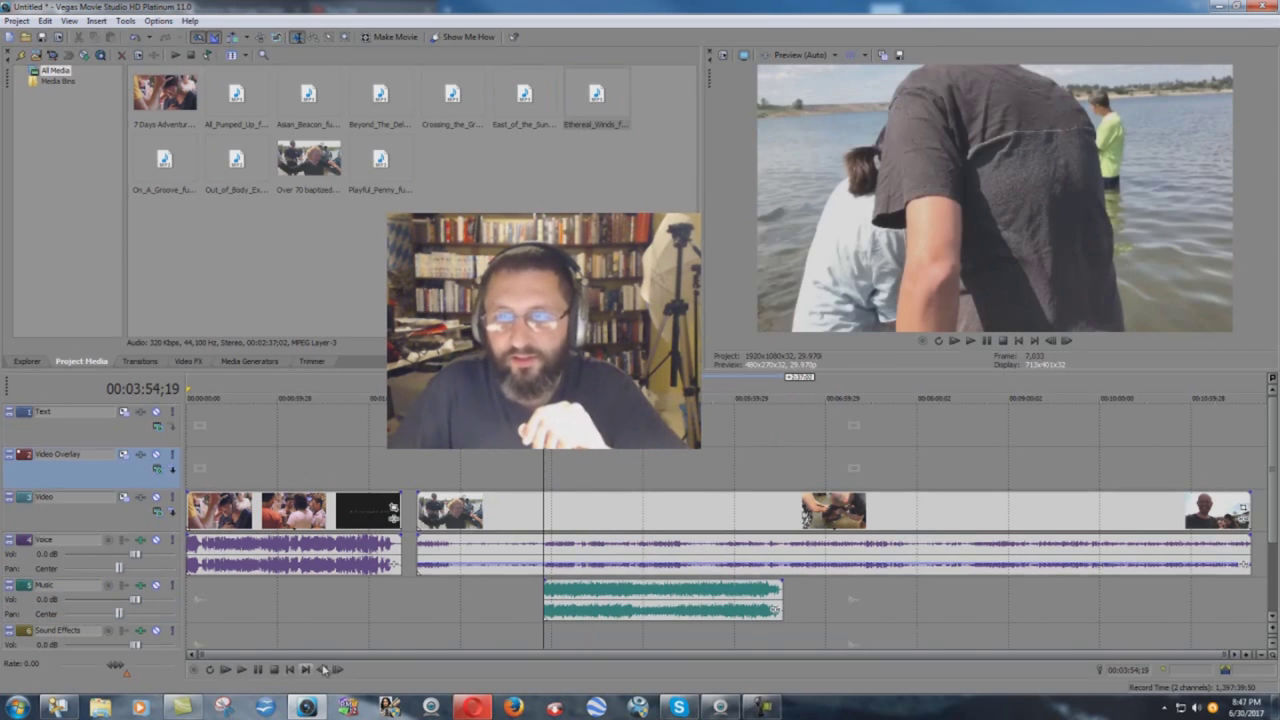
key(space)
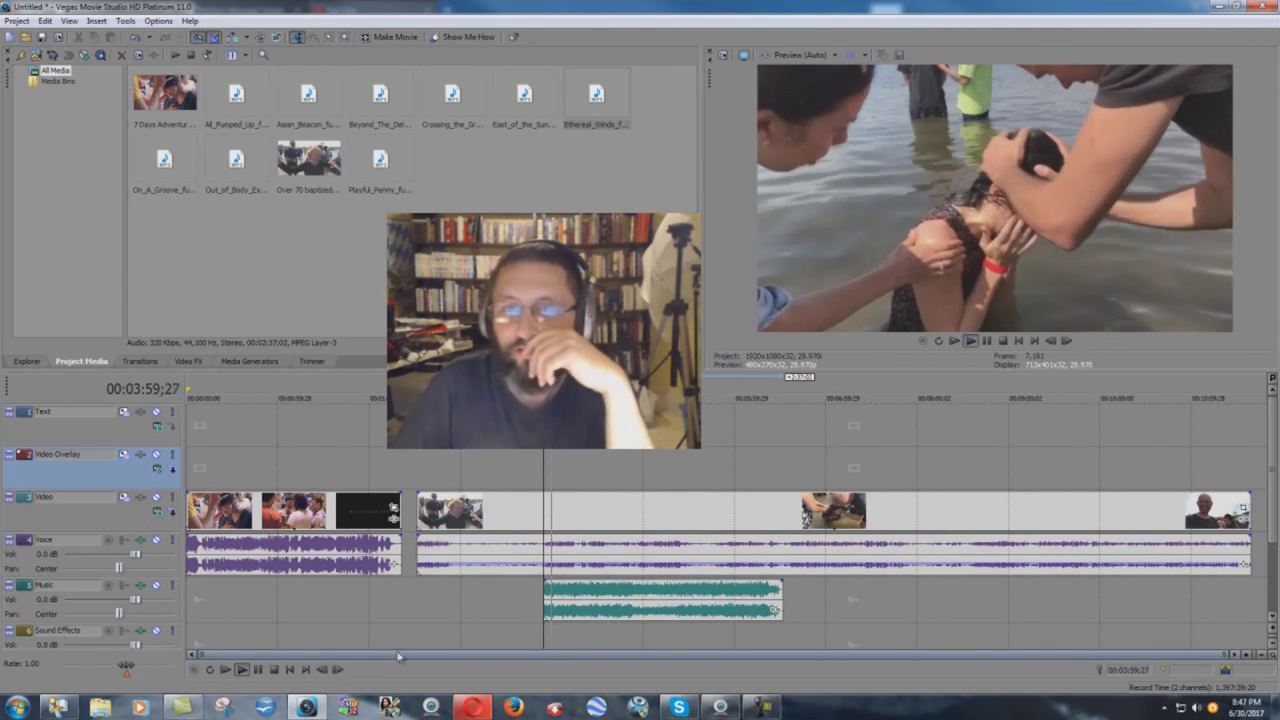
click(256, 672)
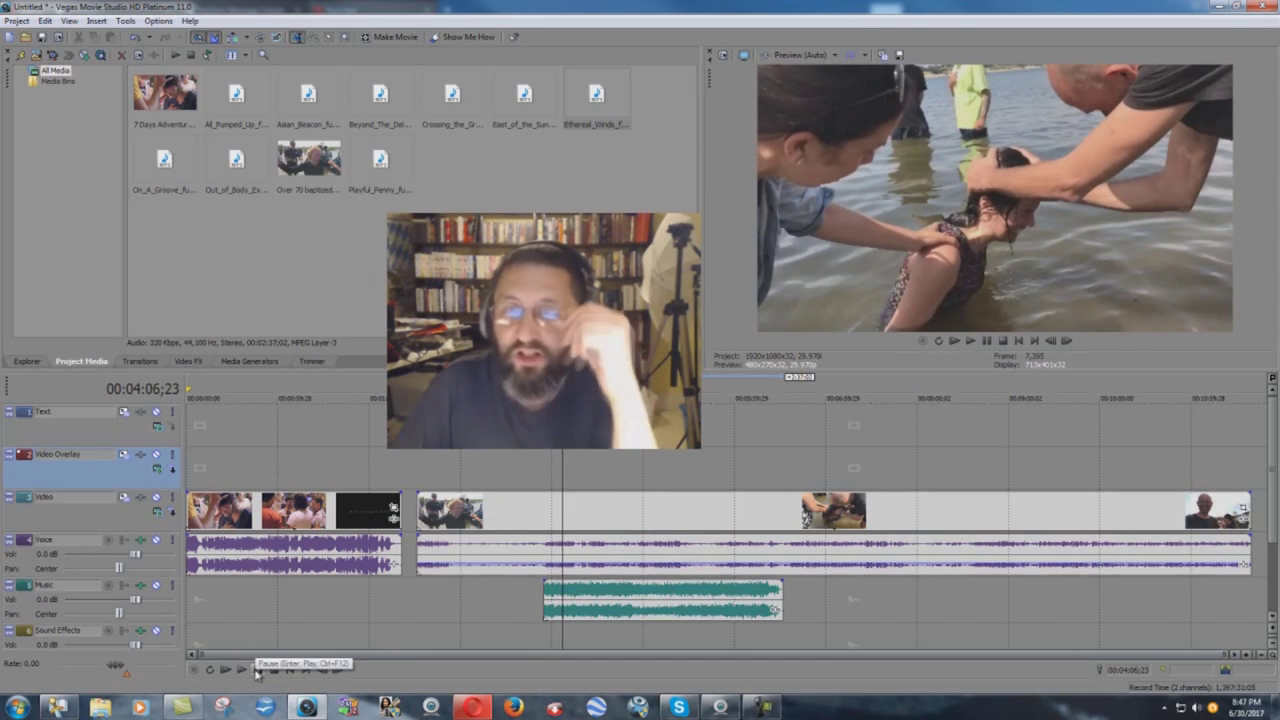
- Replace the Ethereal_Winds song with On_A_Groove at 00:03:52;27 on the Music track
right_click(594, 602)
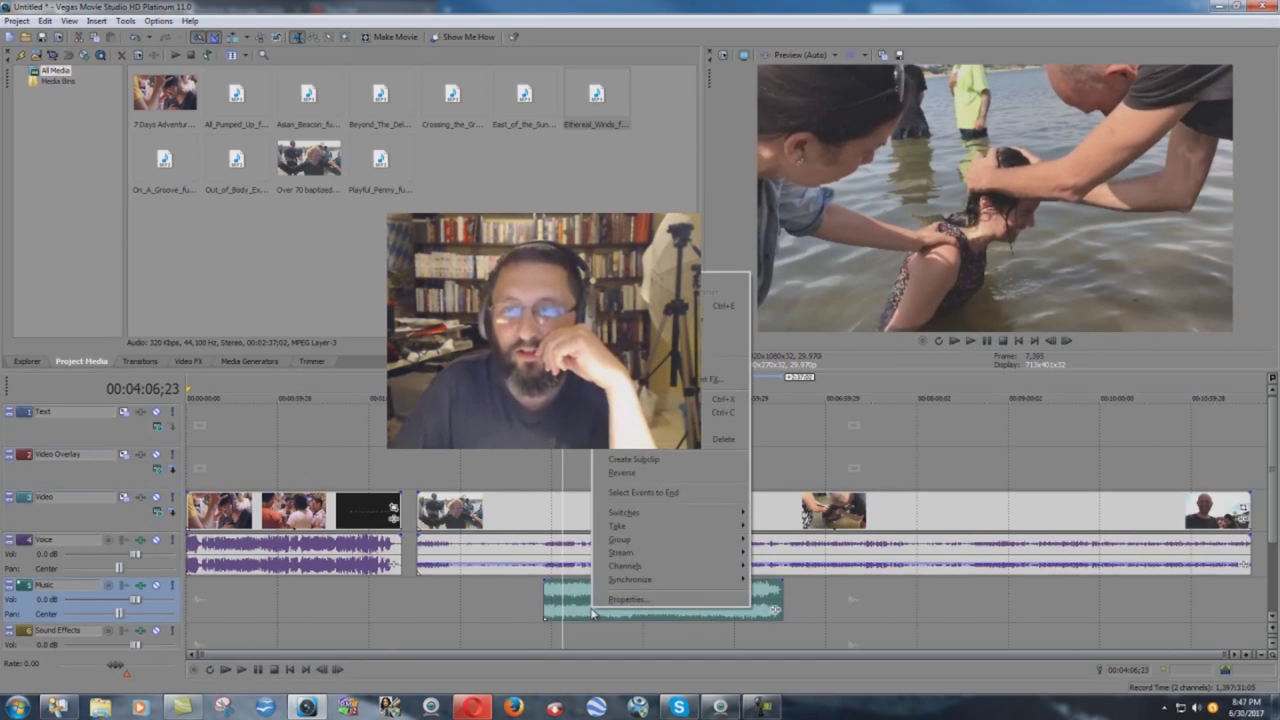
click(632, 445)
click(544, 476)
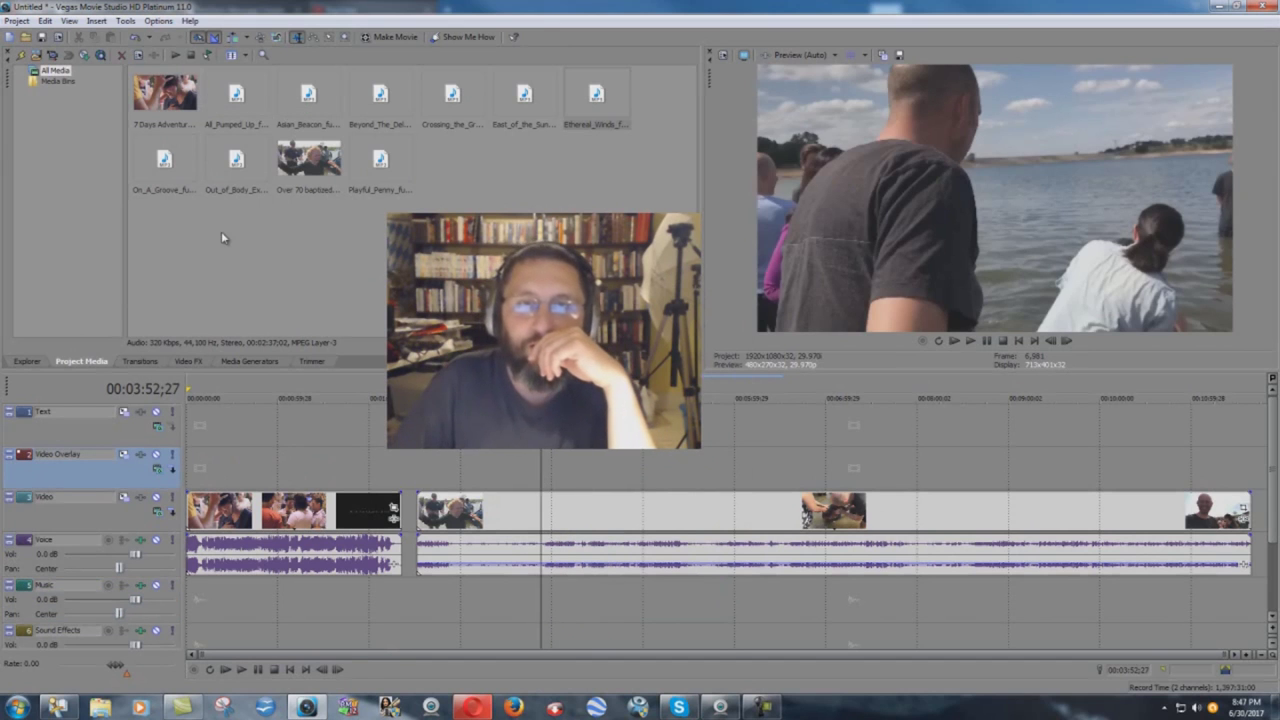
drag(186, 165, 551, 600)
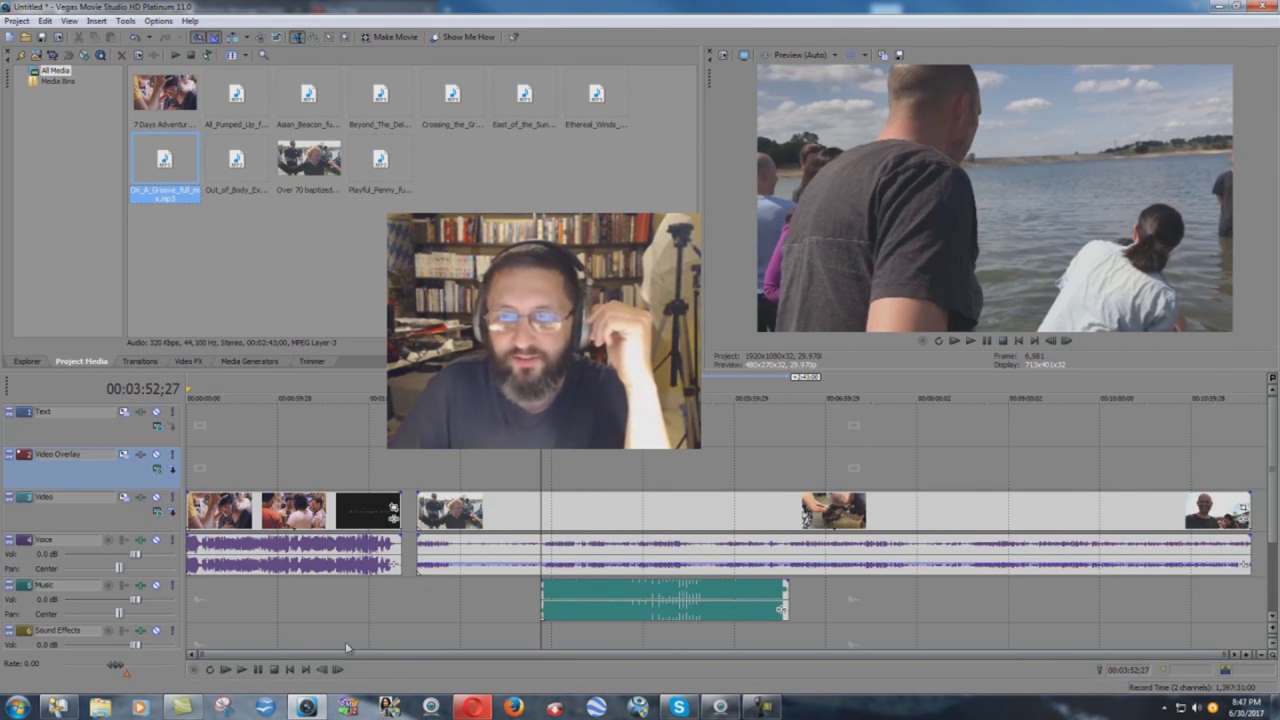
- Raise the second clip's voice gain to -1.0 dB and play it with the On_A_Groove music from 00:03:52;27
drag(572, 538, 573, 545)
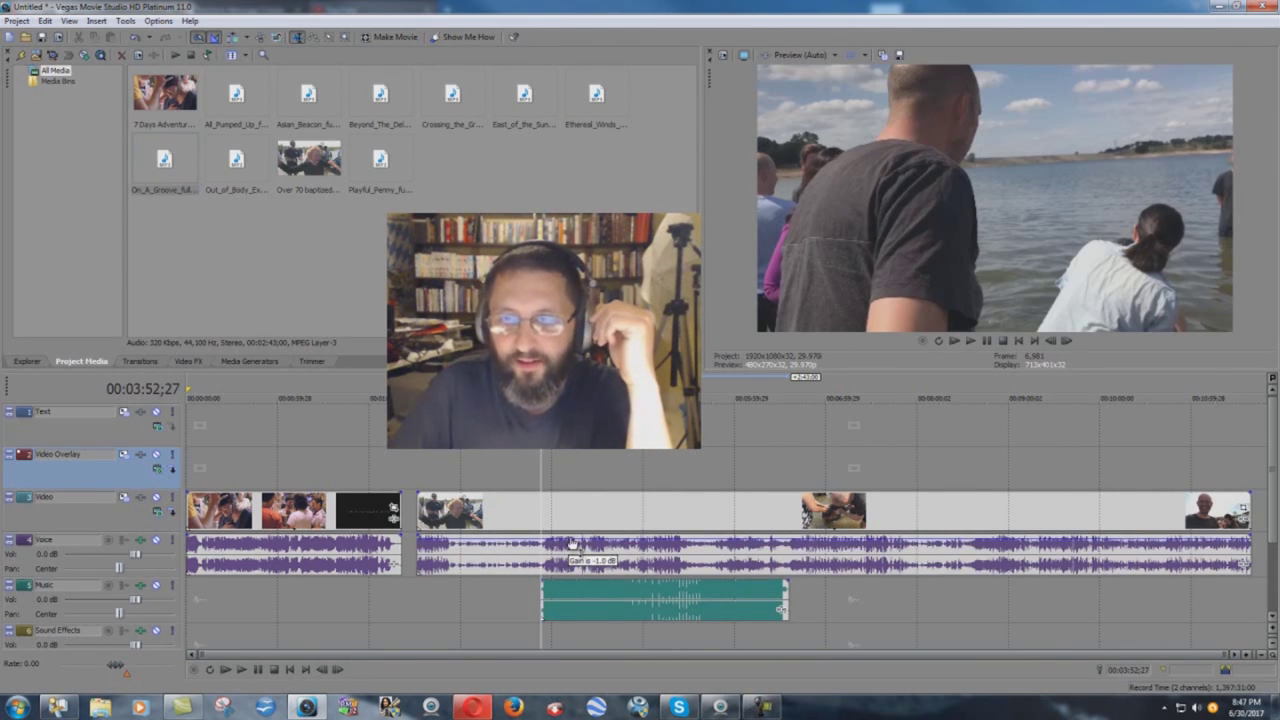
click(241, 669)
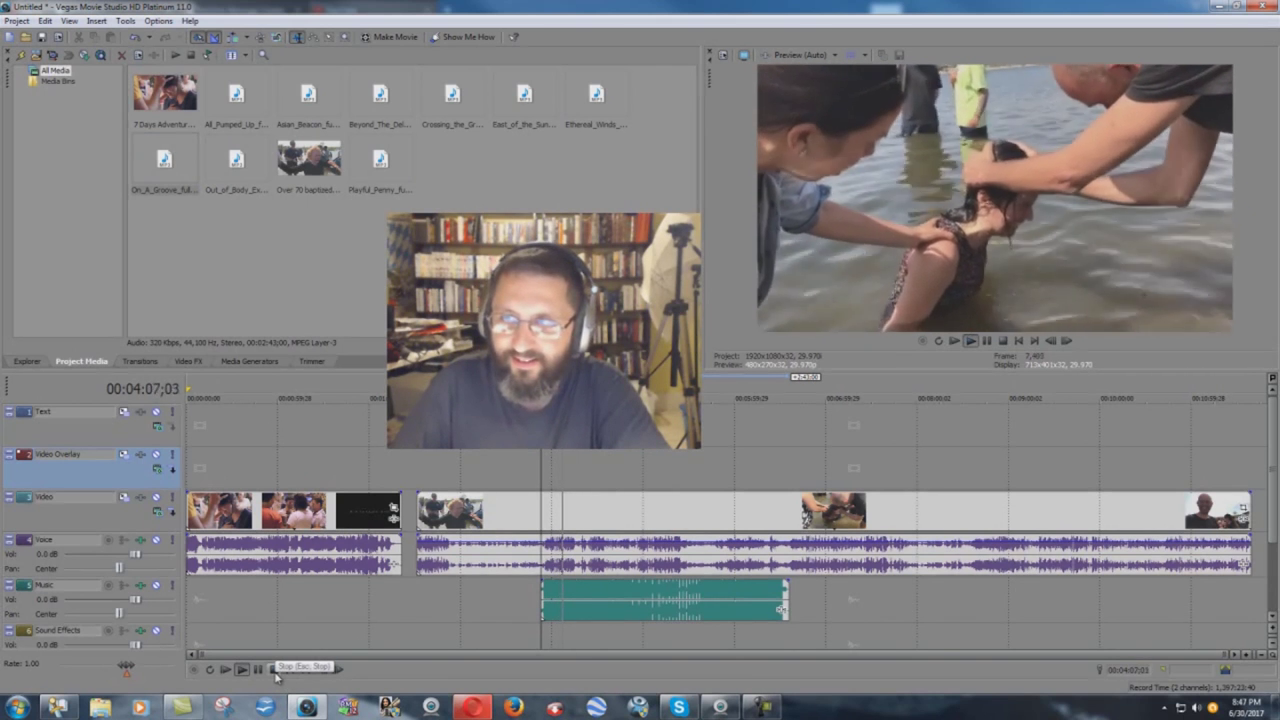
click(275, 675)
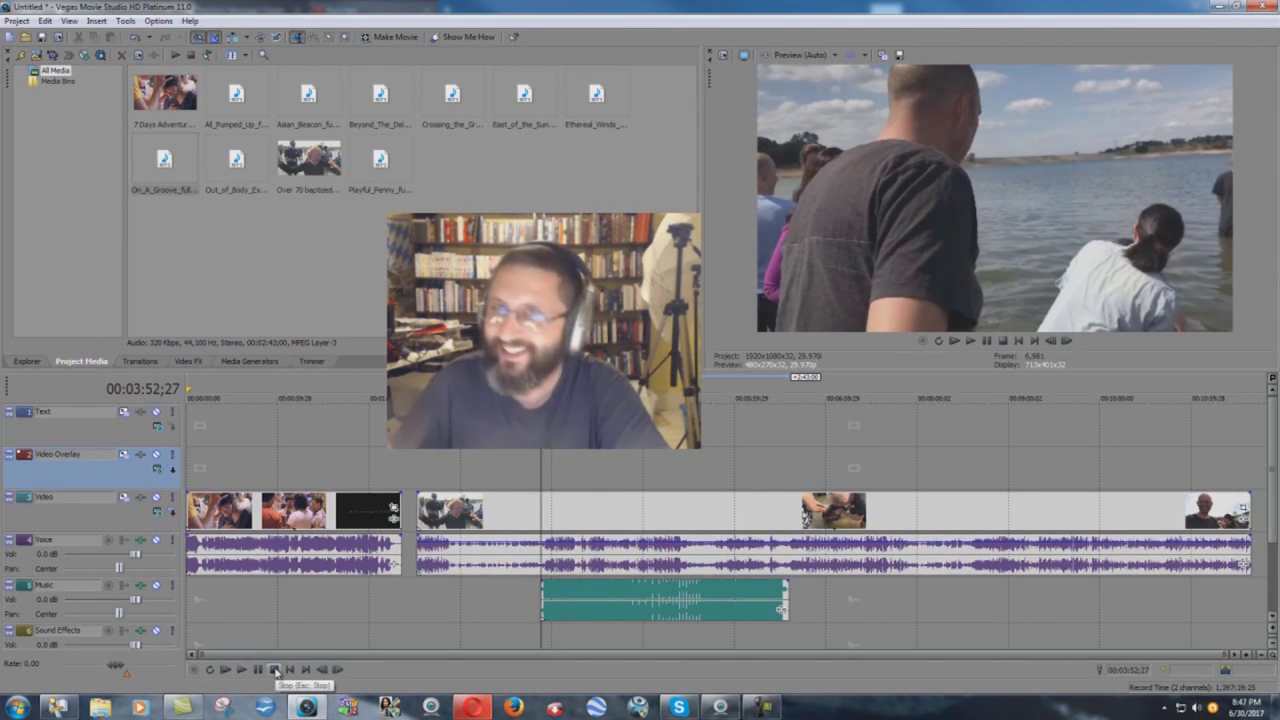
- Replace the On_A_Groove song with Out_of_Body_Experience at 00:03:52;27 on the Music track
right_click(613, 609)
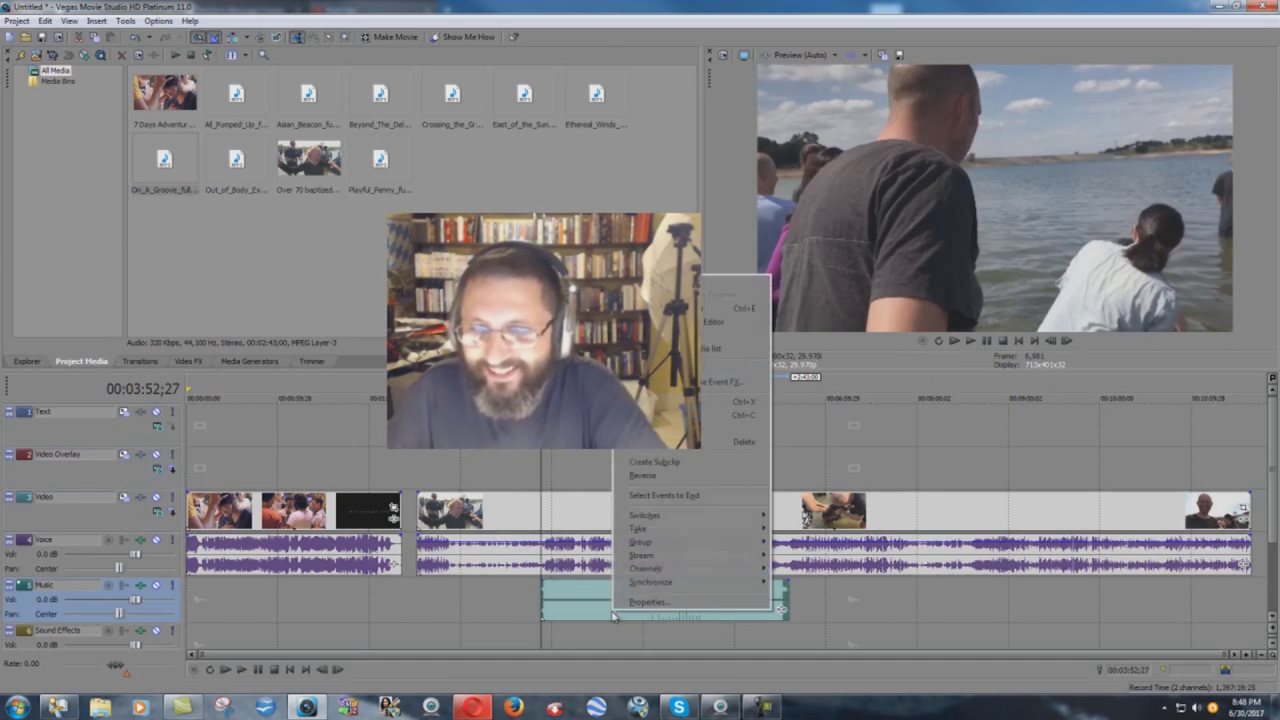
click(744, 441)
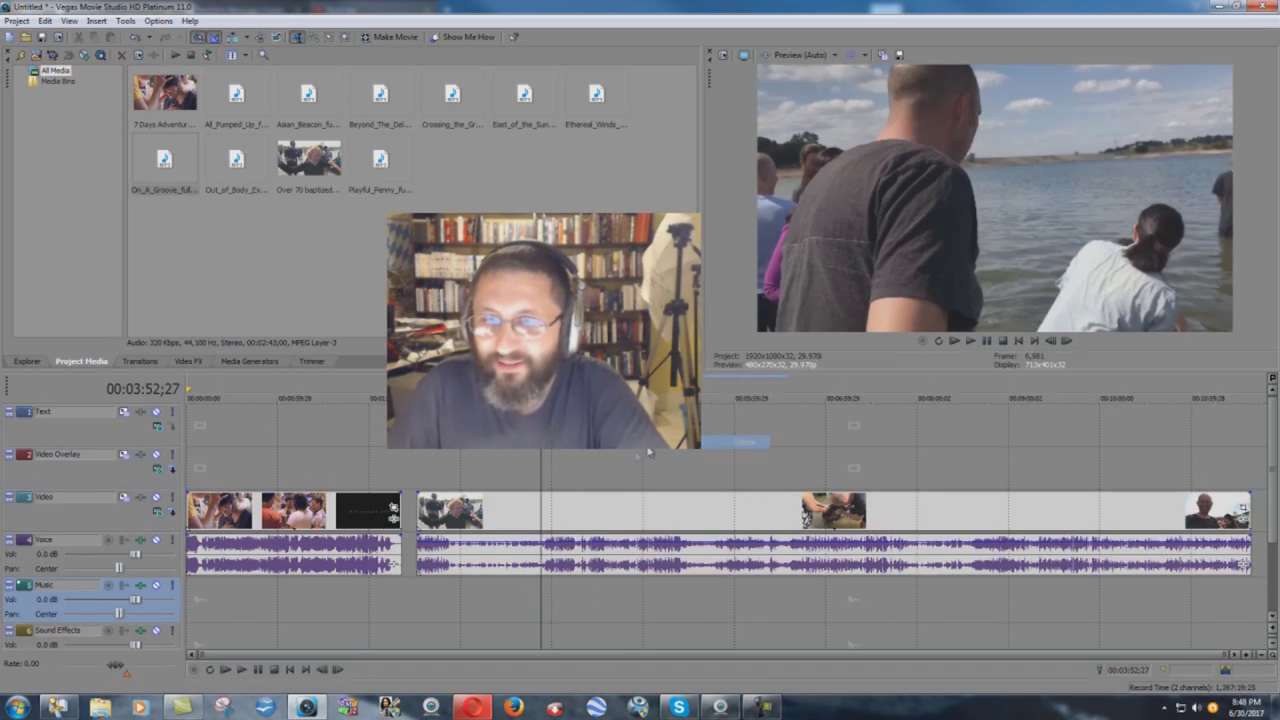
click(236, 158)
drag(236, 158, 549, 611)
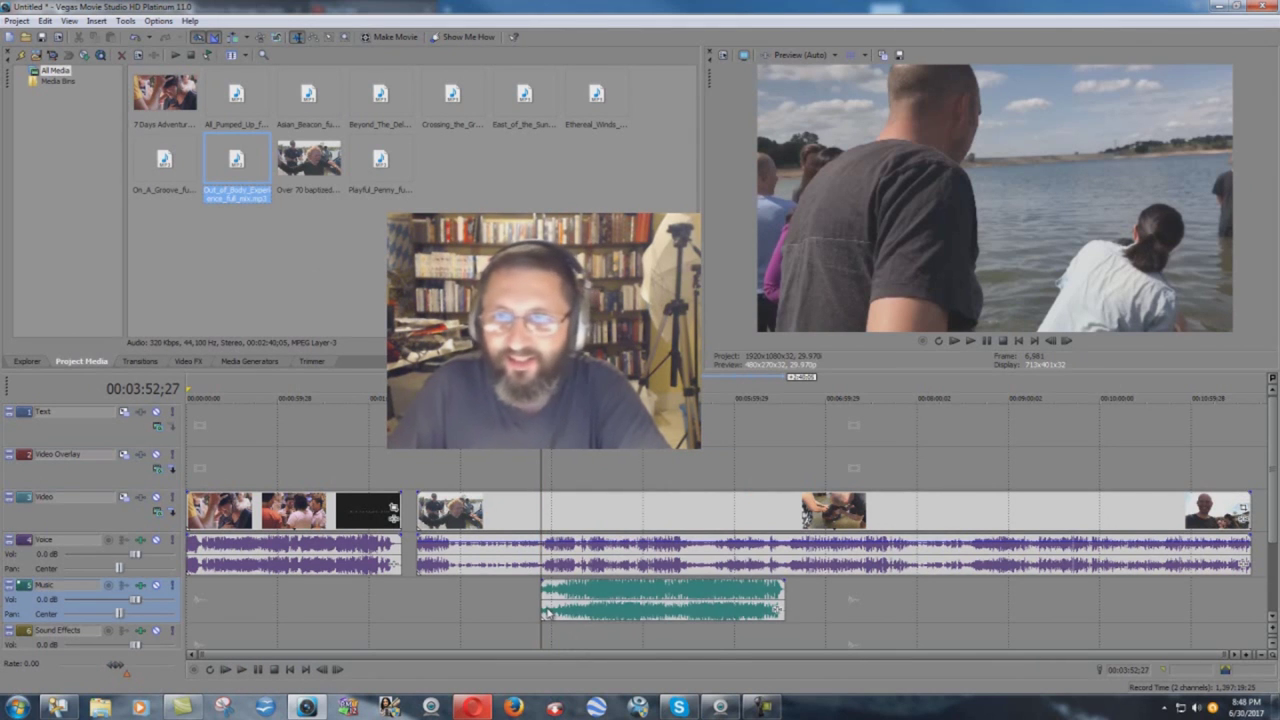
- Play the second clip with the Out_of_Body_Experience music, lowering its voice gain during playback, and stop
click(242, 670)
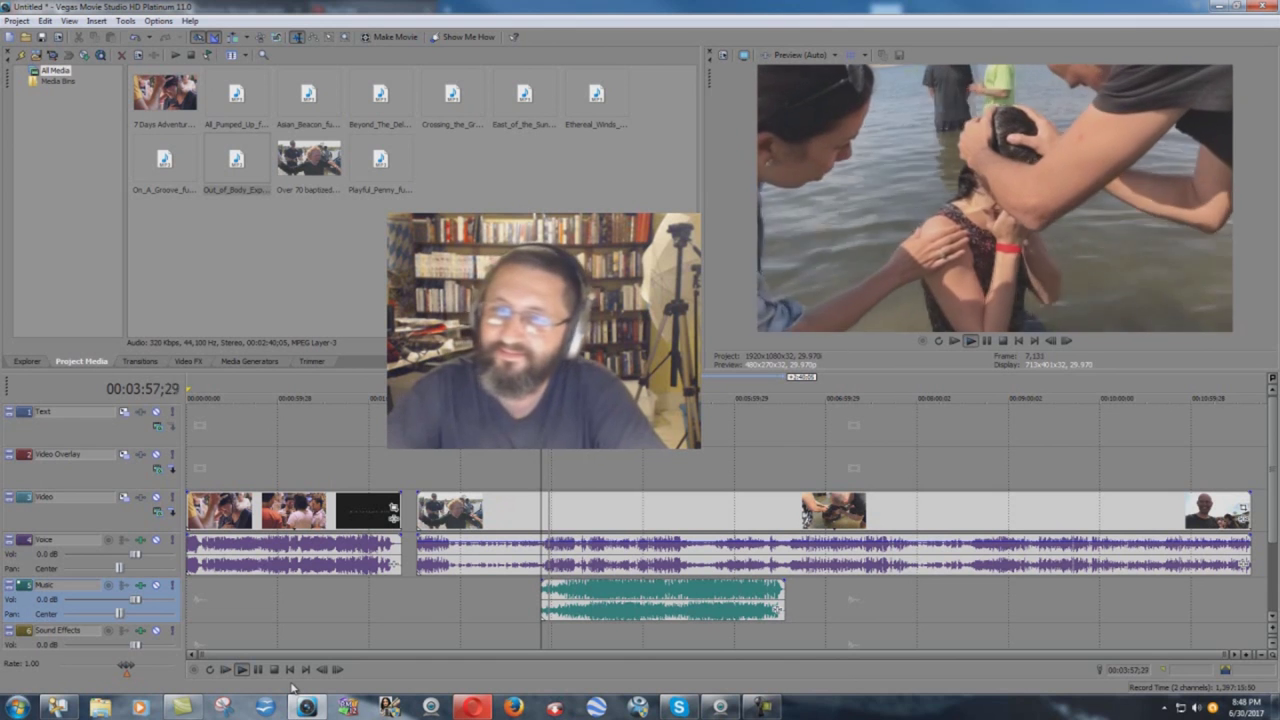
drag(590, 545, 596, 566)
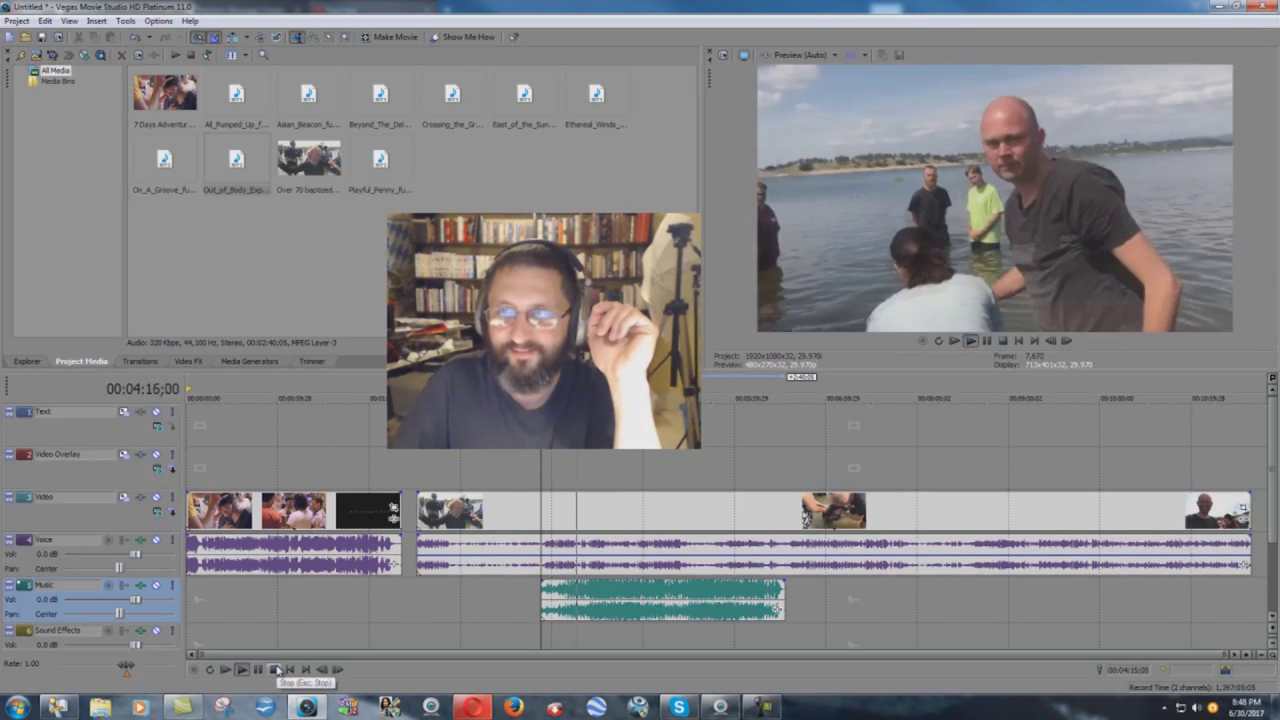
click(275, 669)
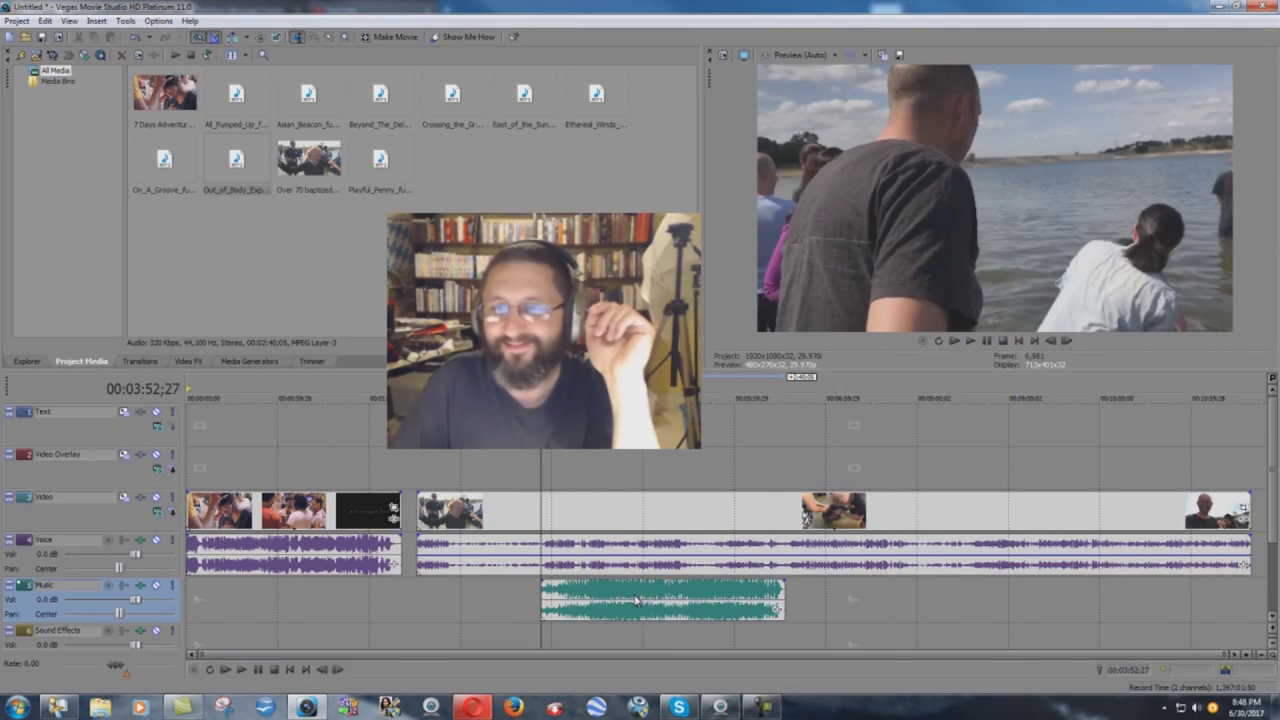
- Replace the Out_of_Body_Experience song with Playful_Penny at 00:03:52;27 on the Music track
right_click(636, 600)
click(760, 420)
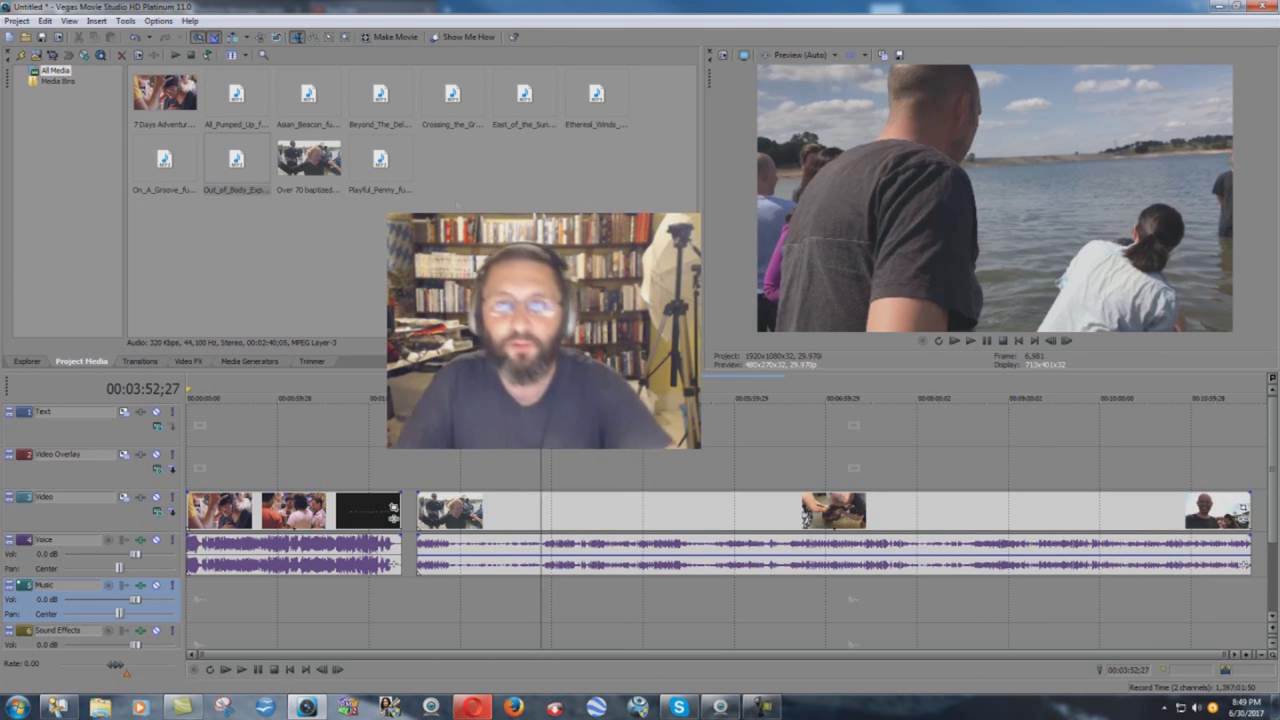
drag(392, 174, 562, 626)
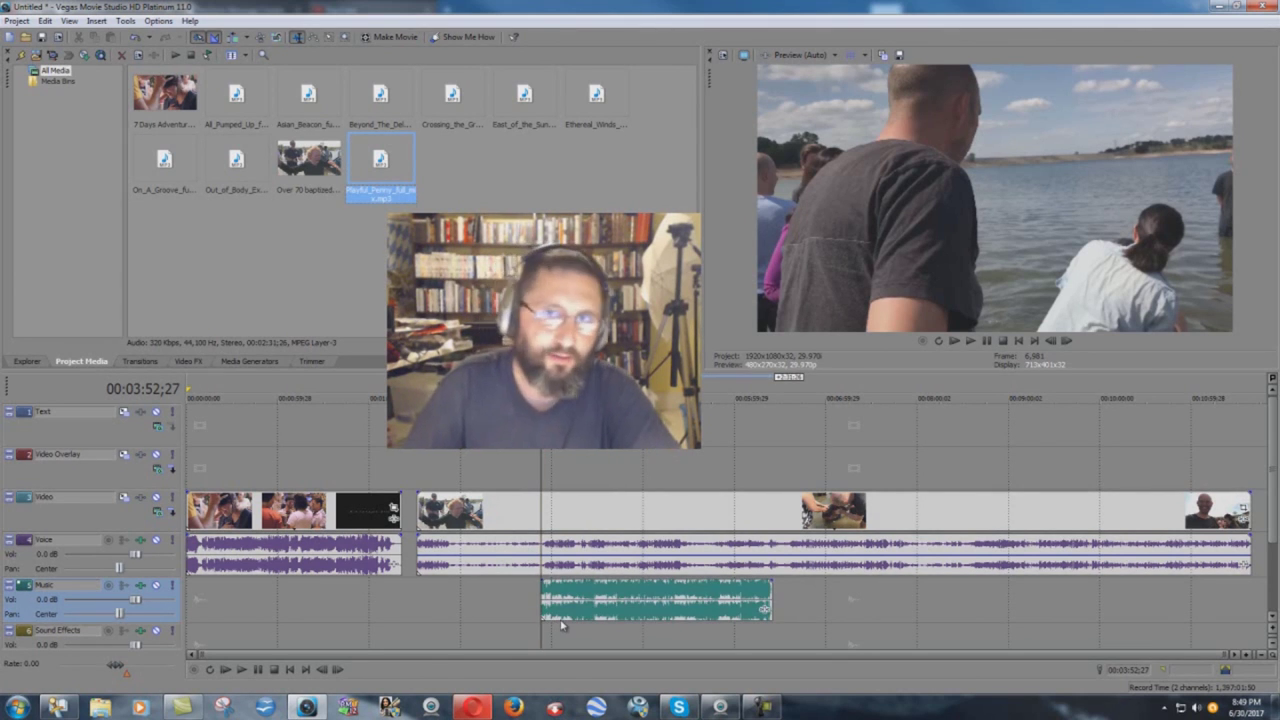
- Mute the Voice track and play the second clip with only the Playful_Penny music from 00:03:52;27, pausing at 00:04:19;28
click(156, 540)
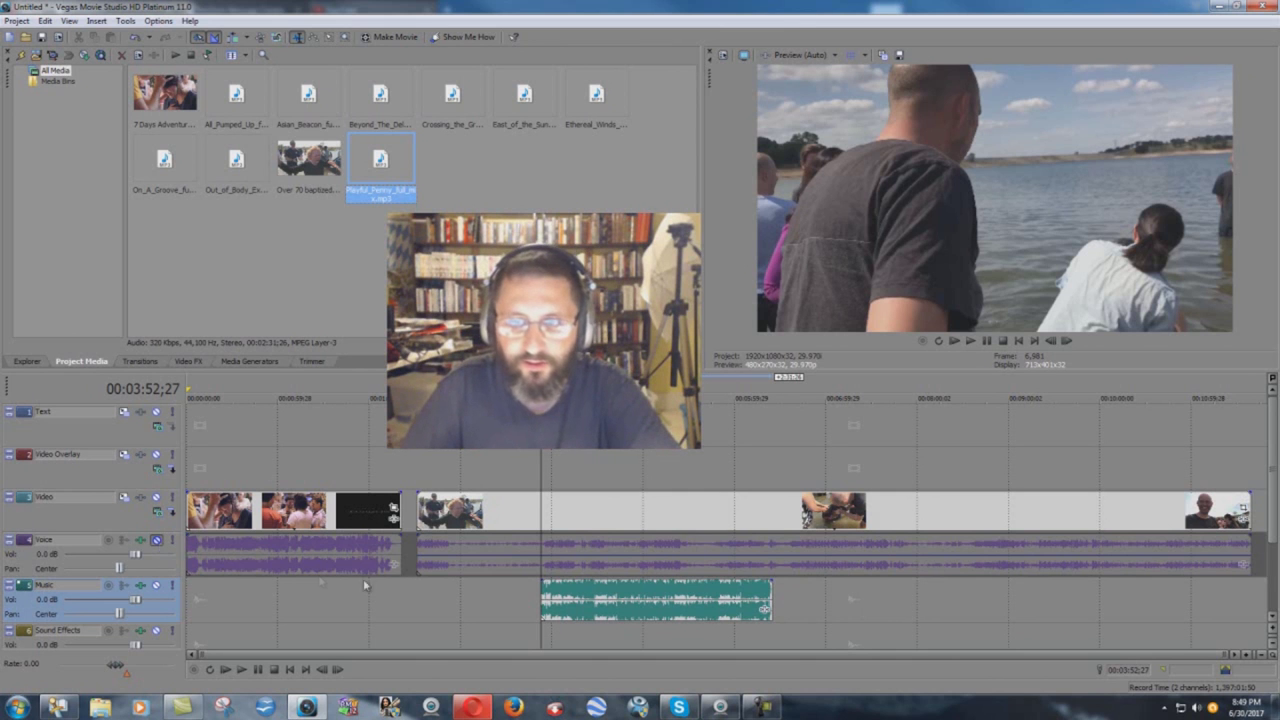
click(242, 669)
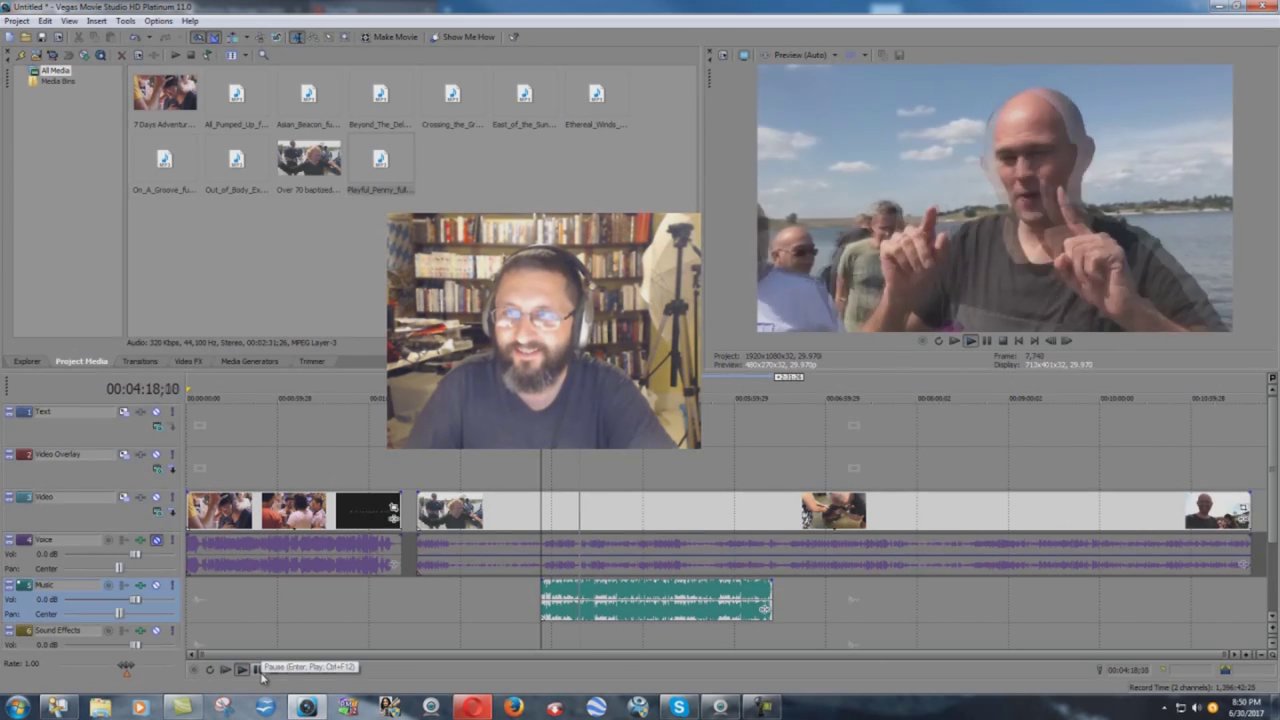
click(261, 676)
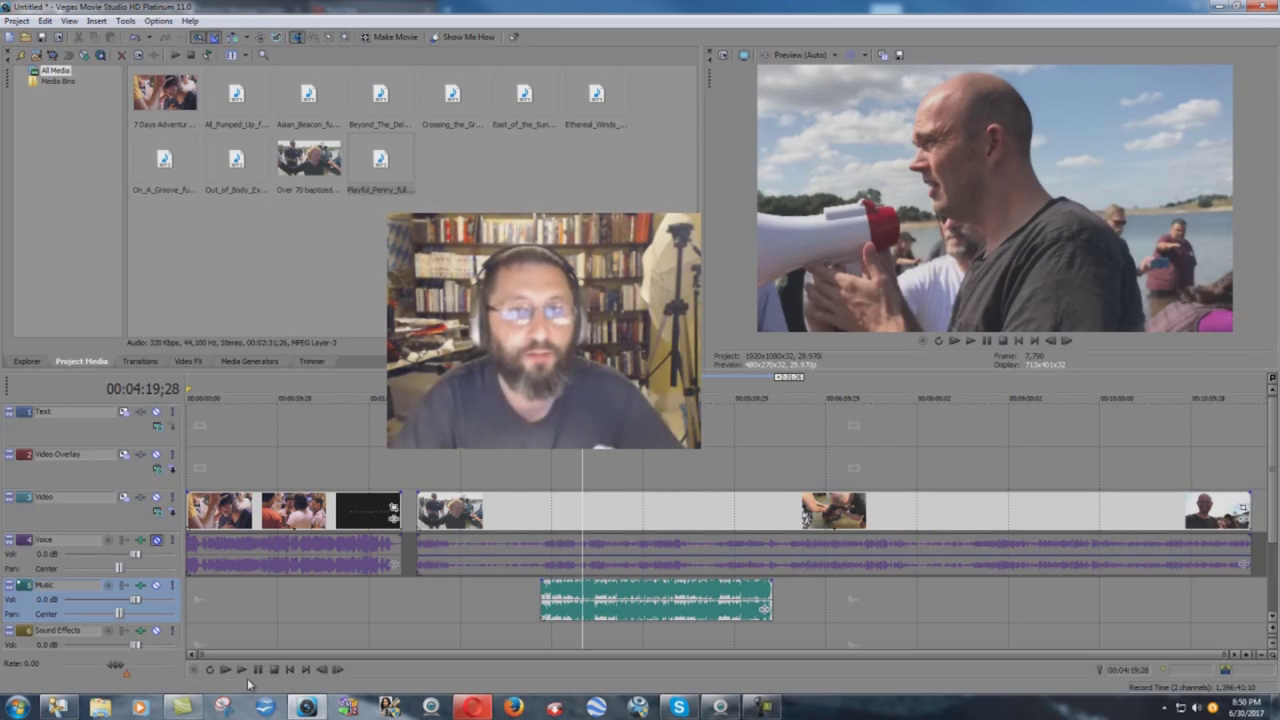
- Unmute the Voice track and play the first clip from 00:02:00;26 in two short stretches, pausing at 00:02:05;13 and 00:02:10;08
click(372, 466)
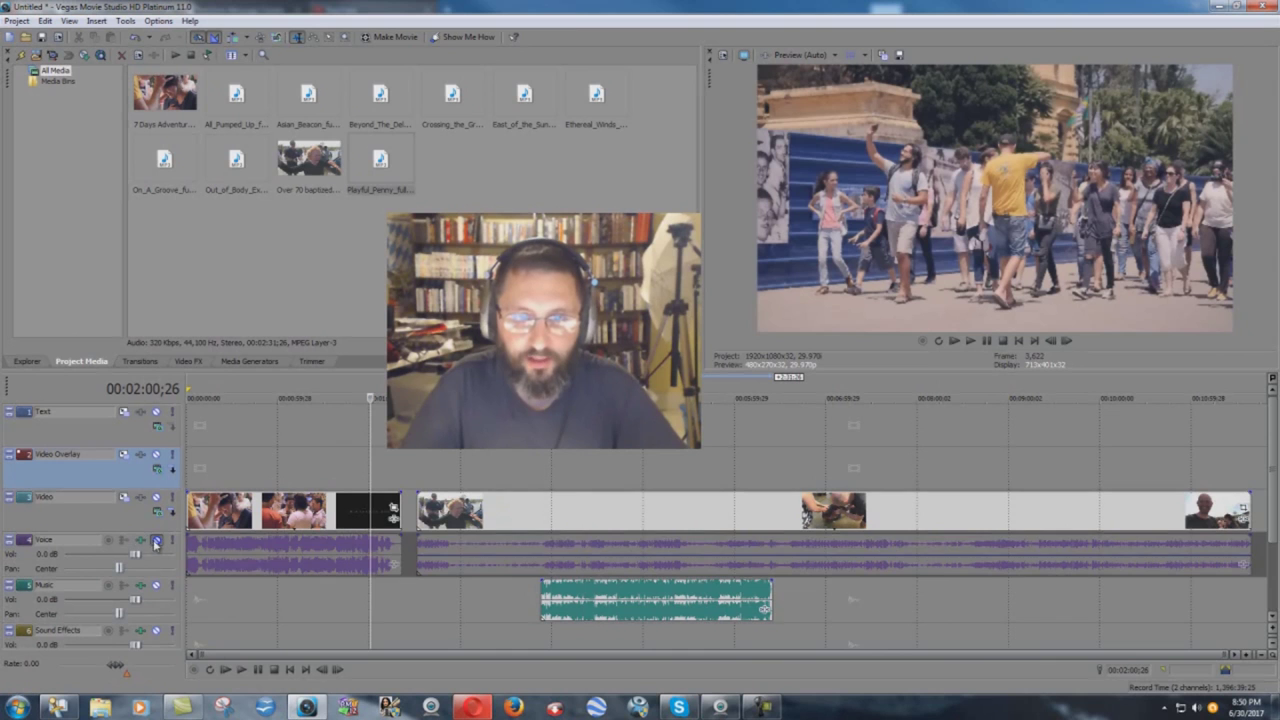
click(240, 670)
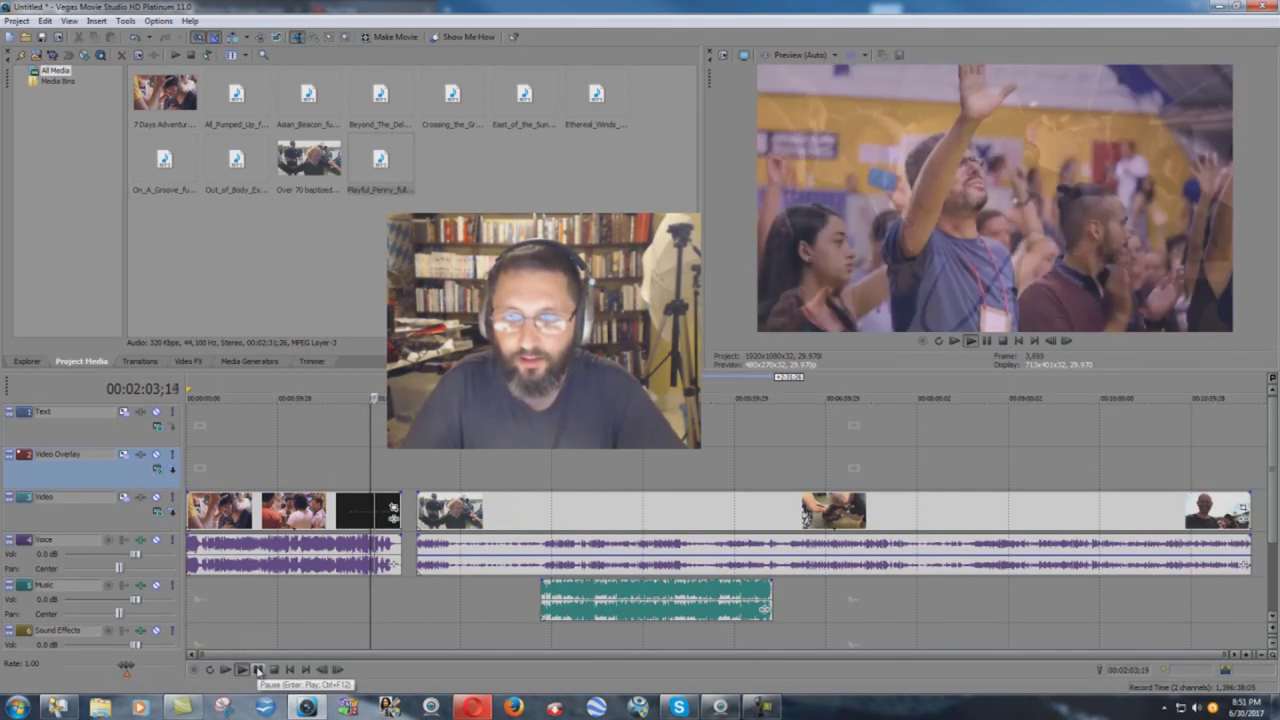
click(258, 670)
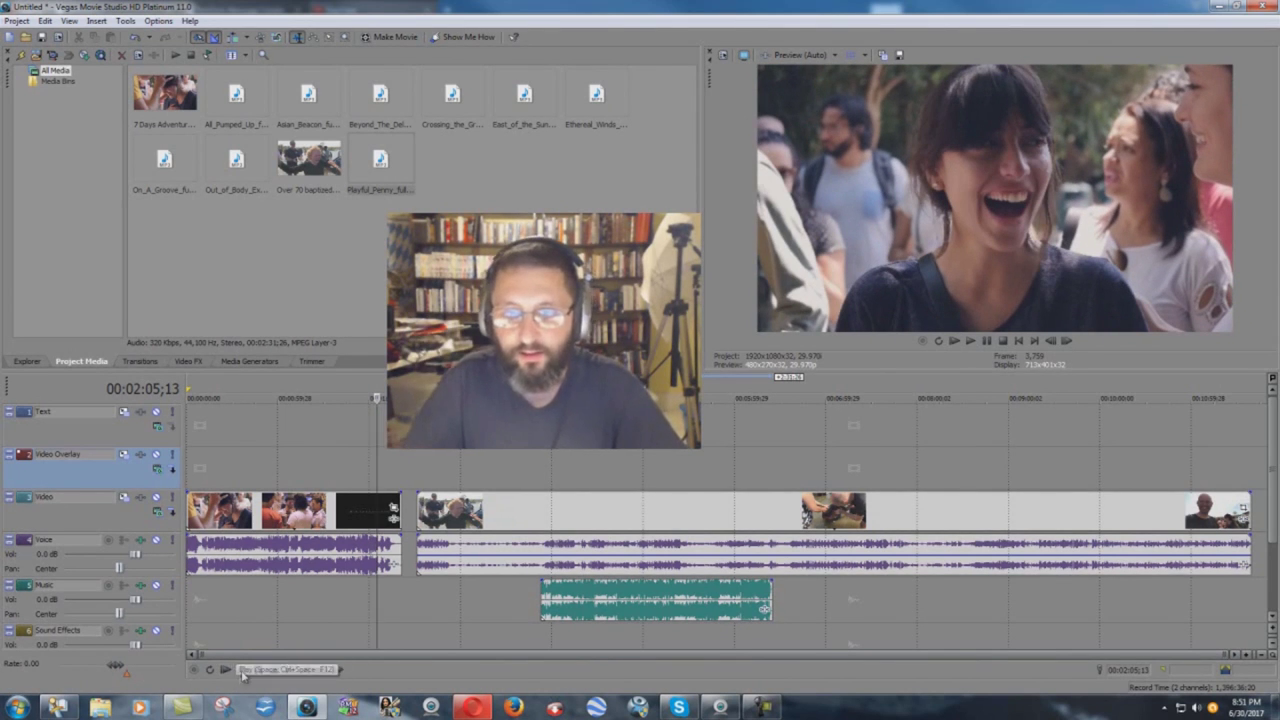
click(242, 670)
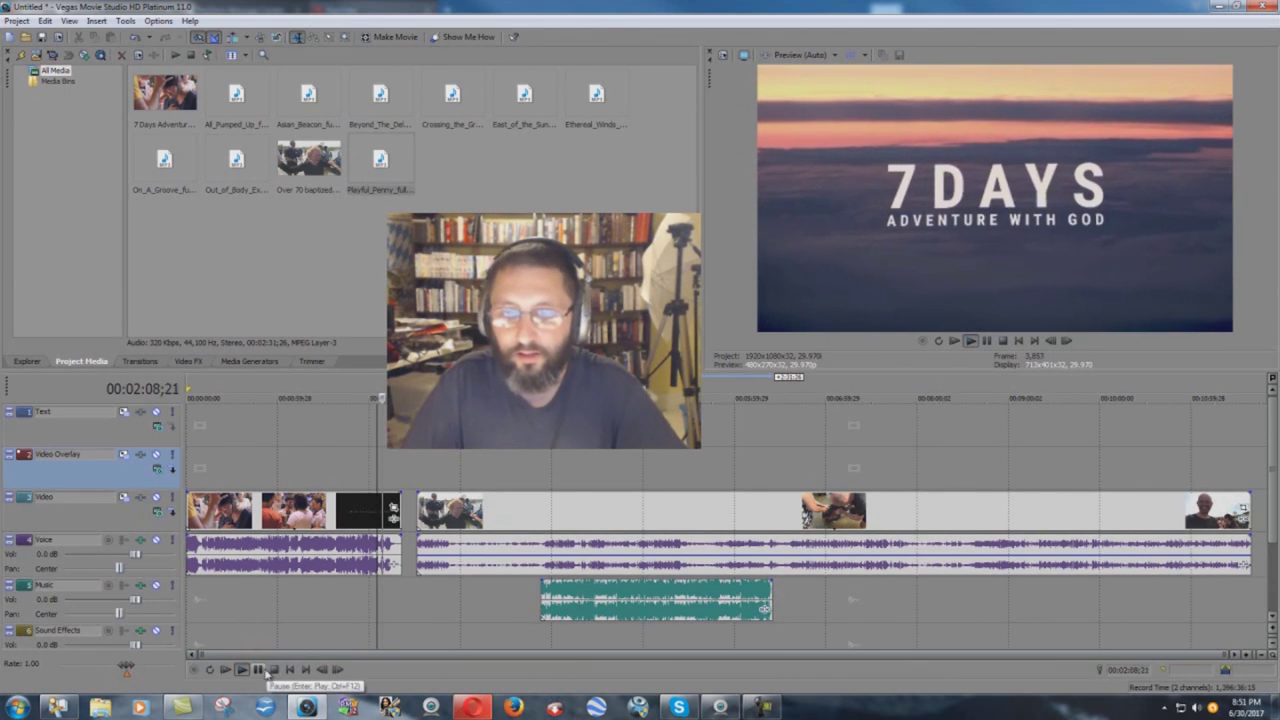
click(262, 670)
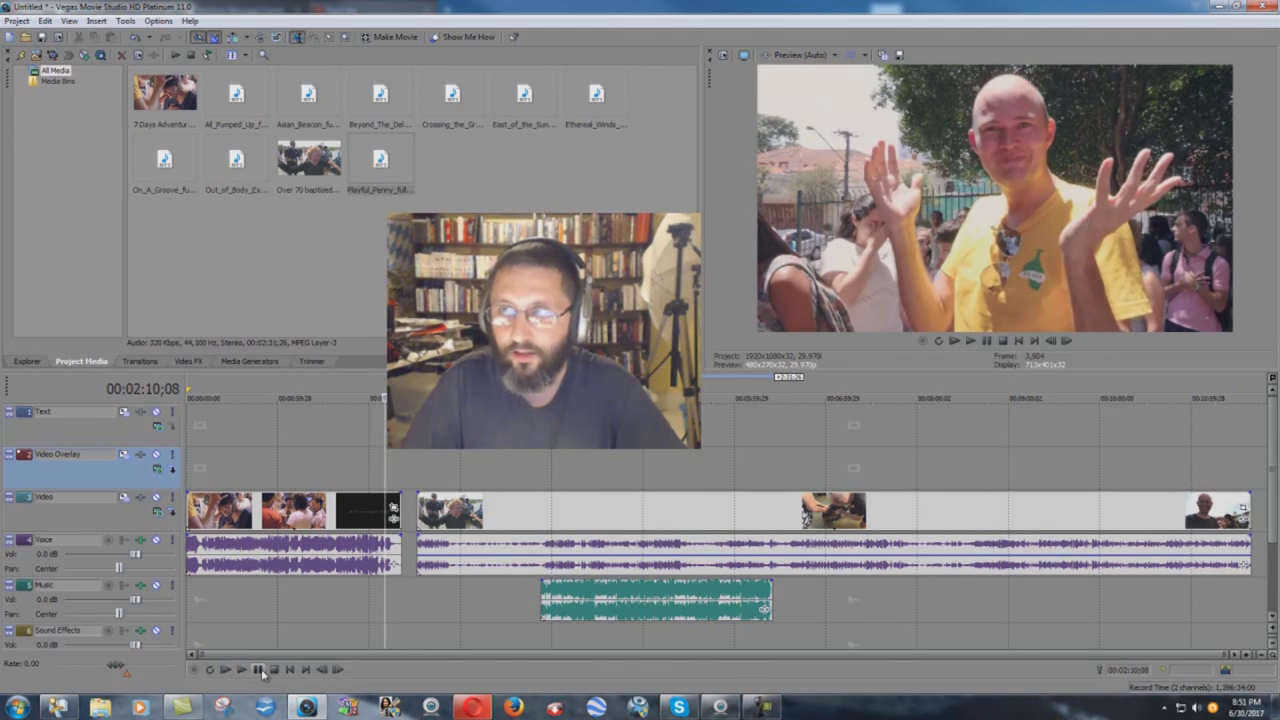